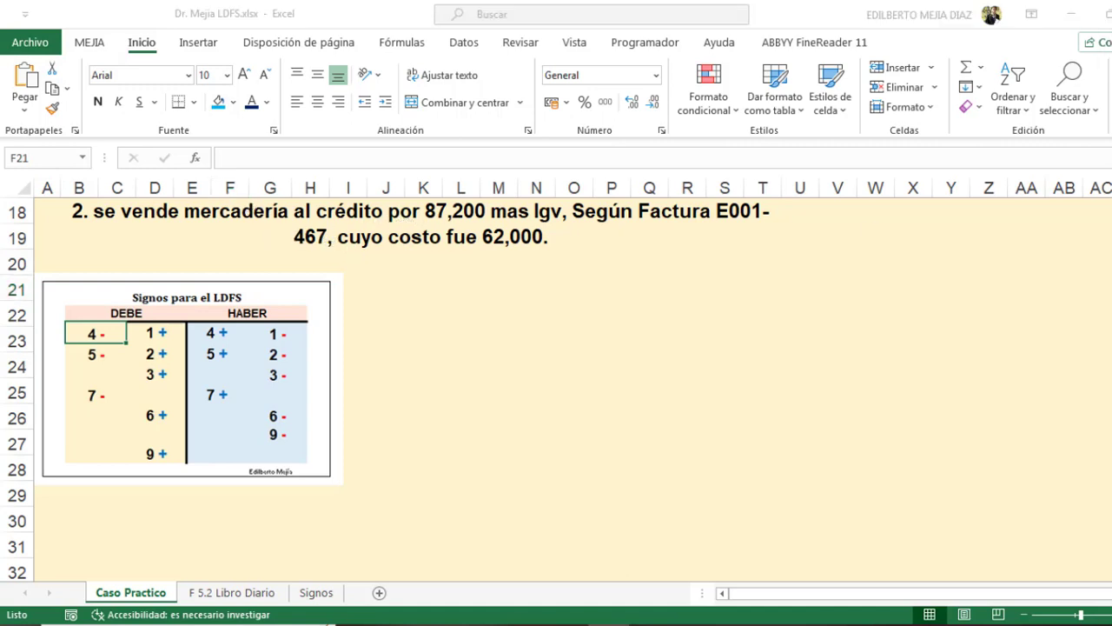
- Underline the key exercise details: crédito, invoice 467 and cost 62,000
drag(314, 224, 560, 223)
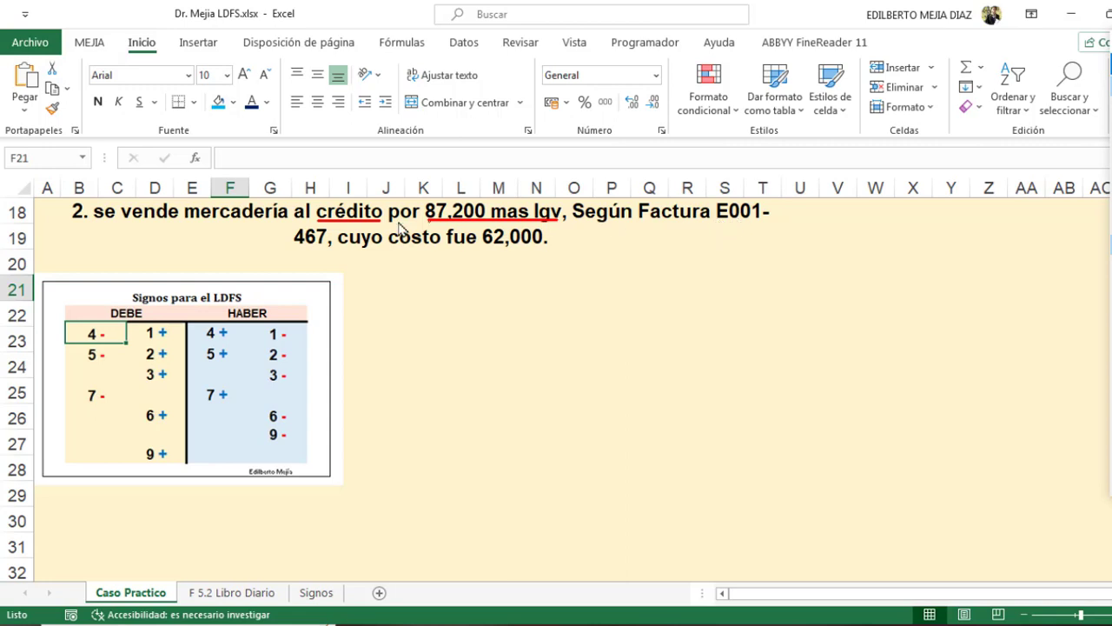
drag(293, 246, 314, 246)
drag(466, 248, 546, 250)
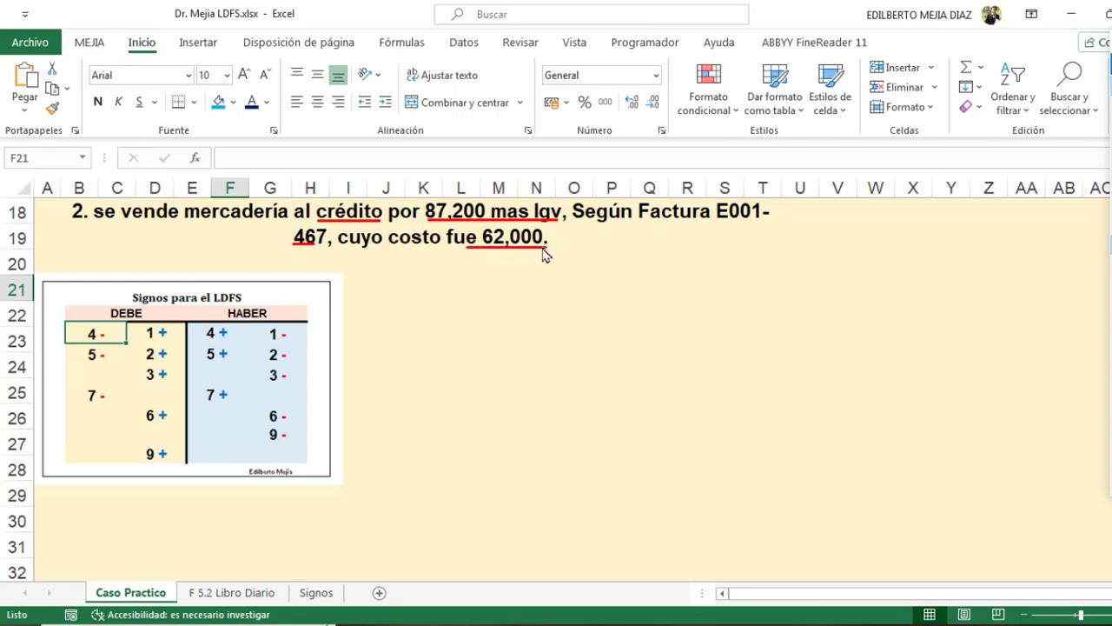
key(Escape)
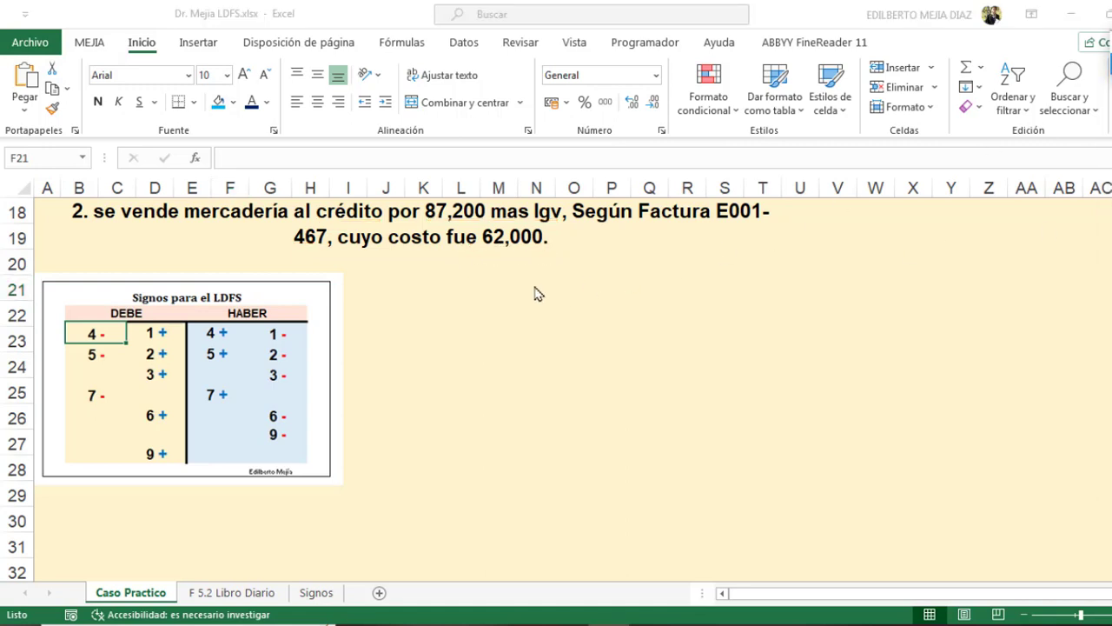
- Merge and centre M21:O21, and copy that merged format down to rows 22 and 23
drag(483, 290, 589, 288)
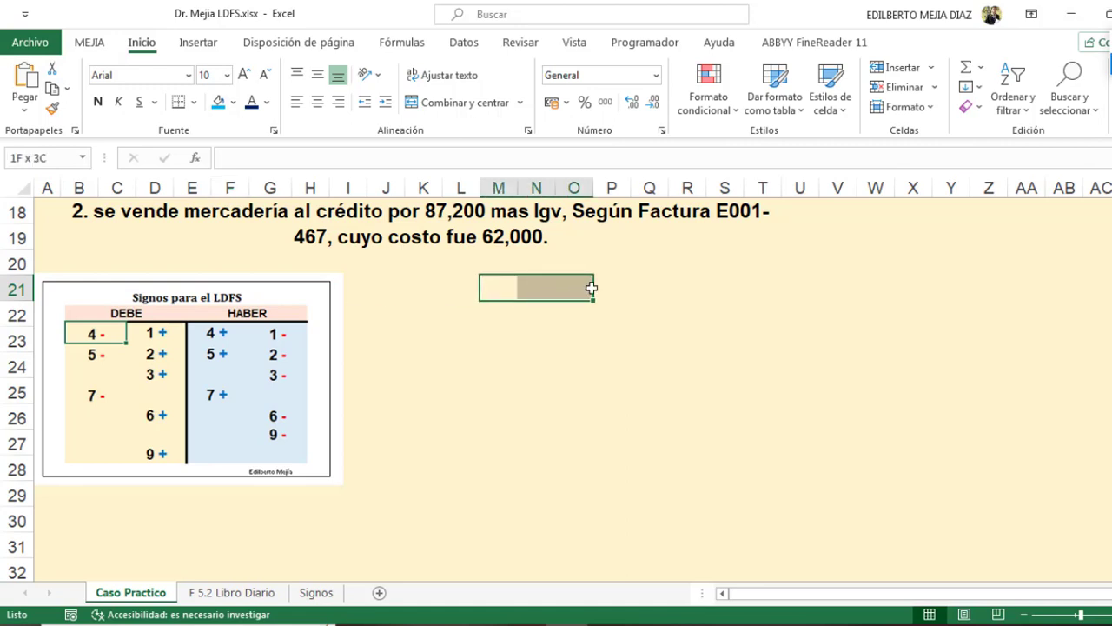
click(451, 106)
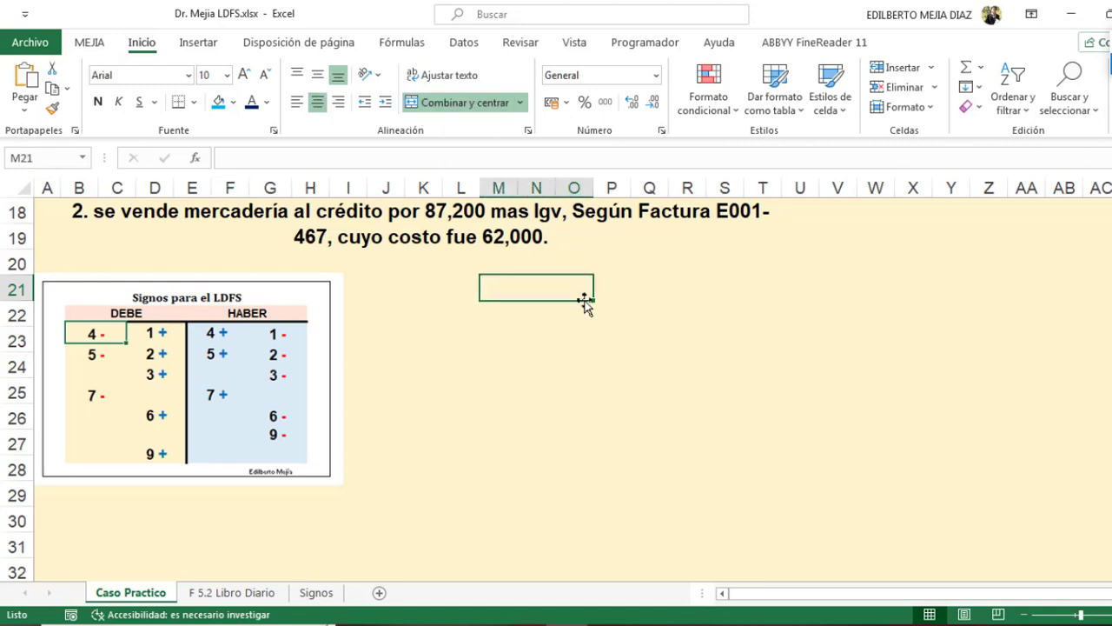
drag(596, 302, 594, 326)
click(561, 286)
click(583, 306)
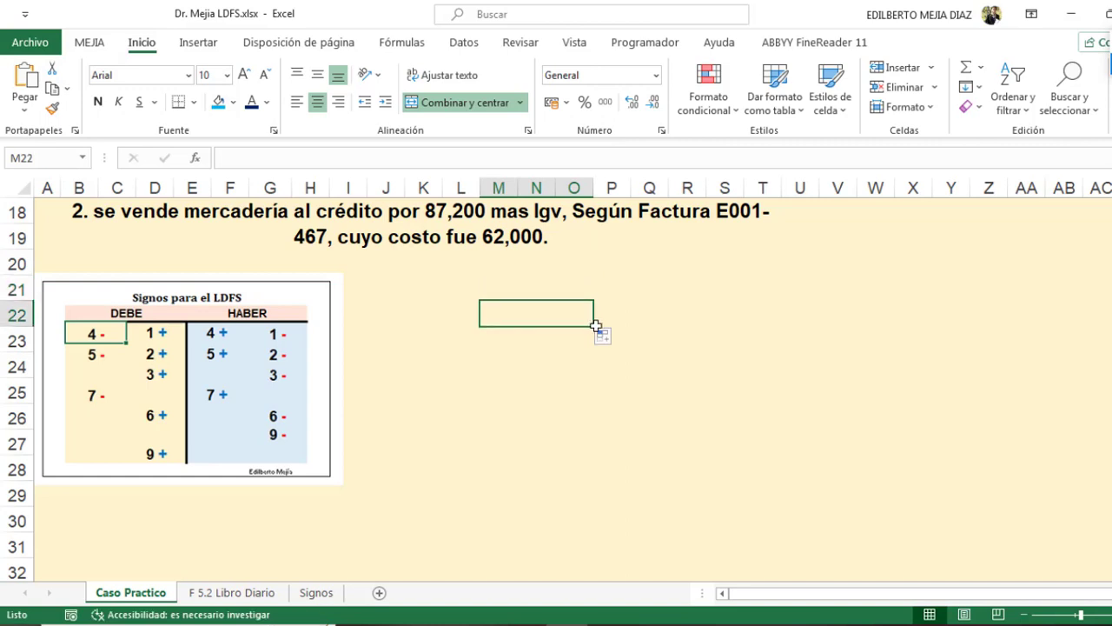
drag(595, 328, 595, 351)
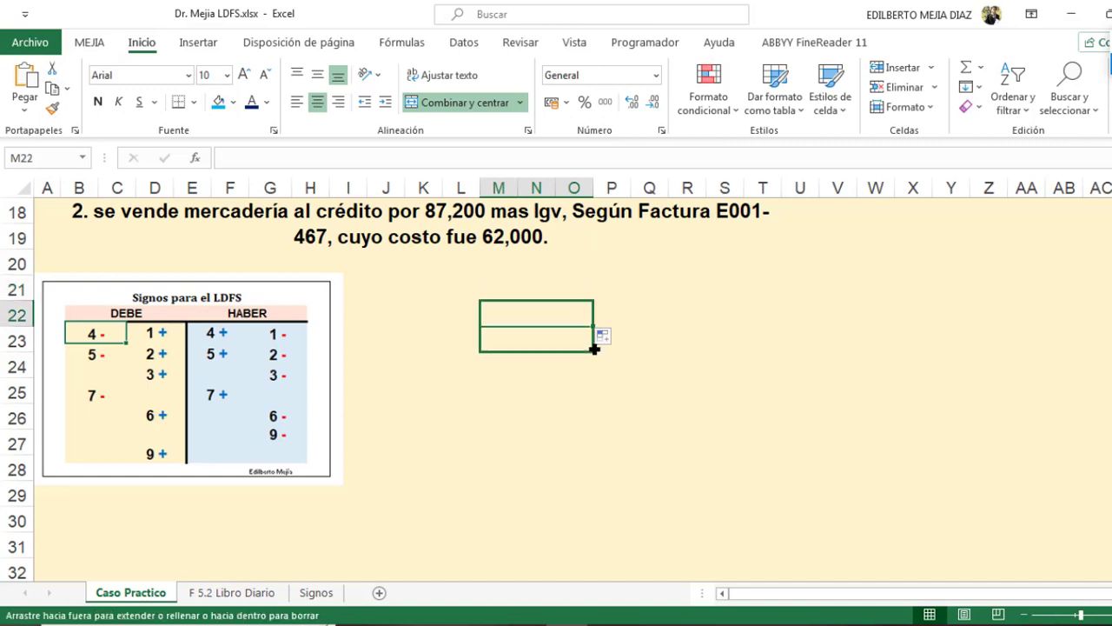
click(568, 279)
- Enter the labels Subtotal, IGV and Total in the merged cells of rows 21–23
text(Subt)
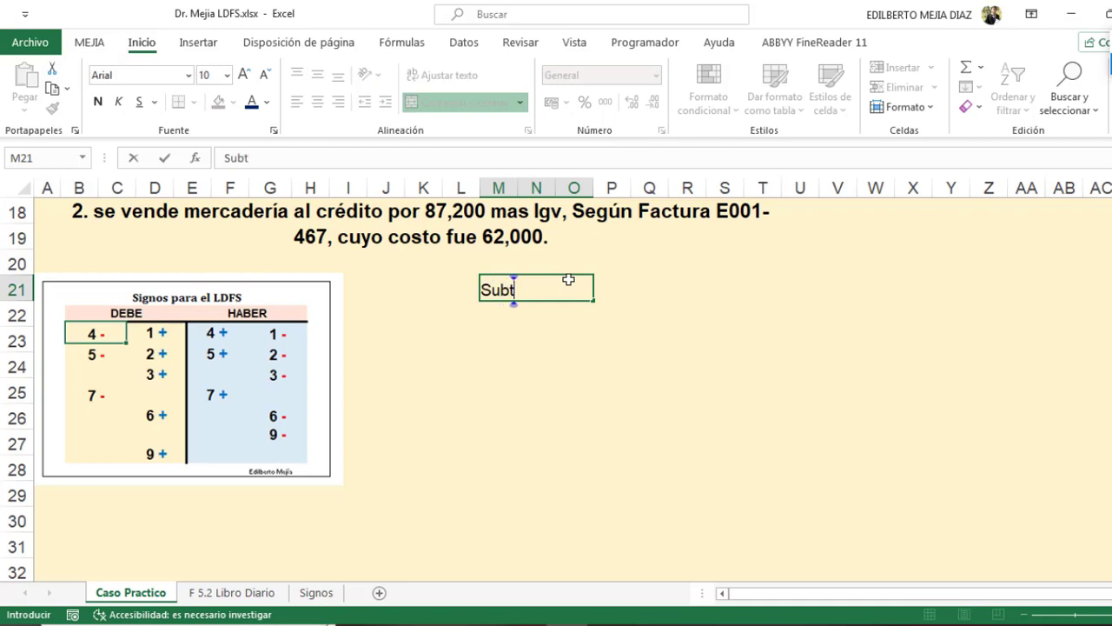
text(otal)
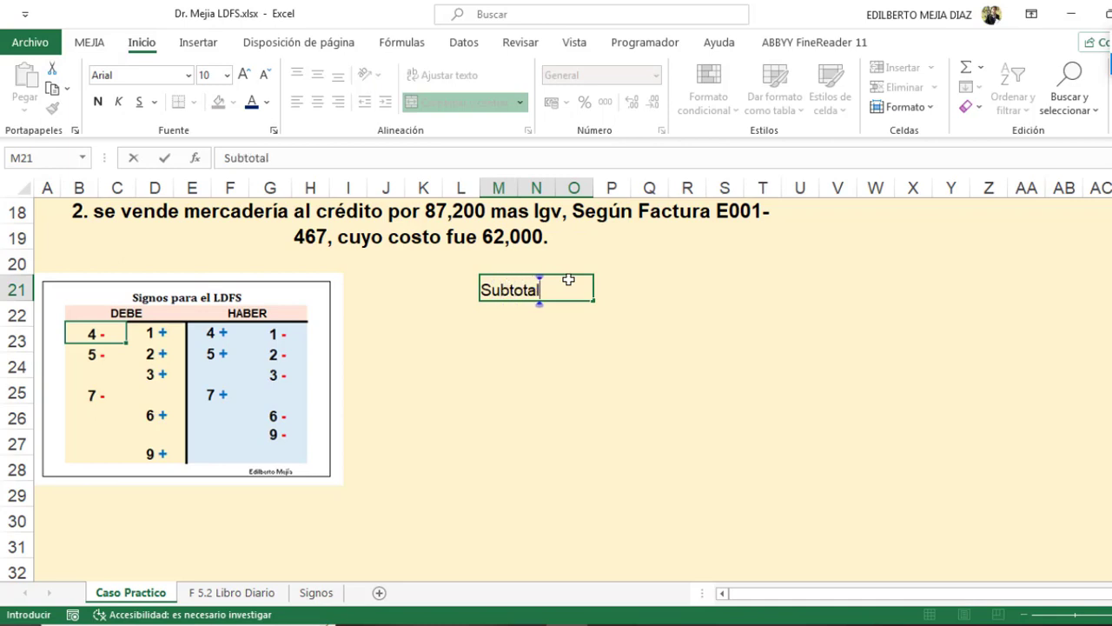
key(Return)
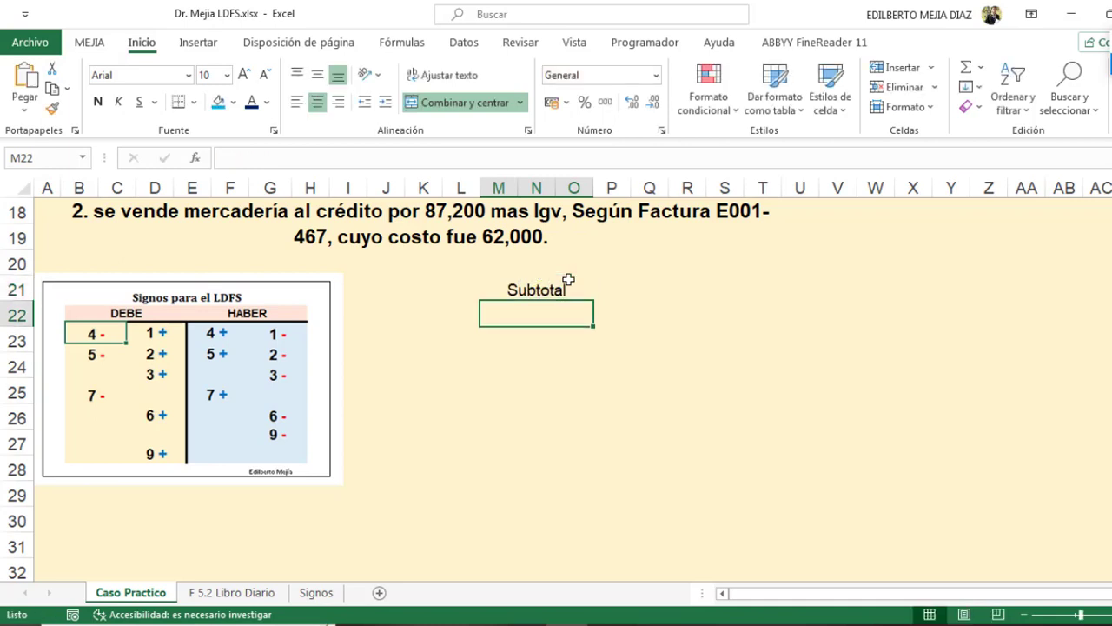
text(IGVB)
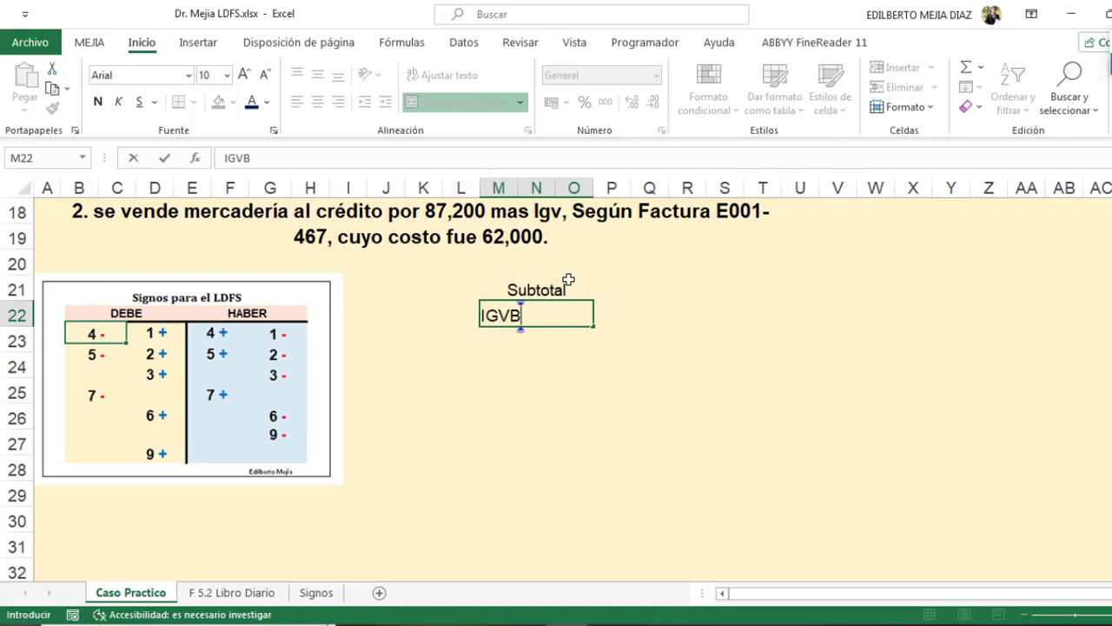
key(BackSpace)
key(Return)
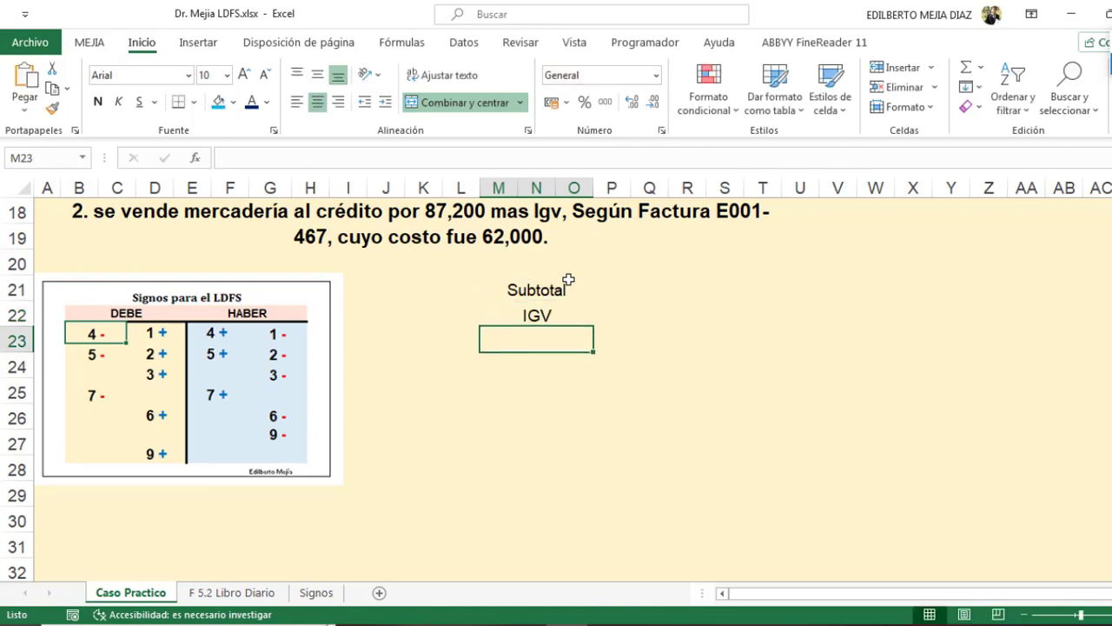
text(To)
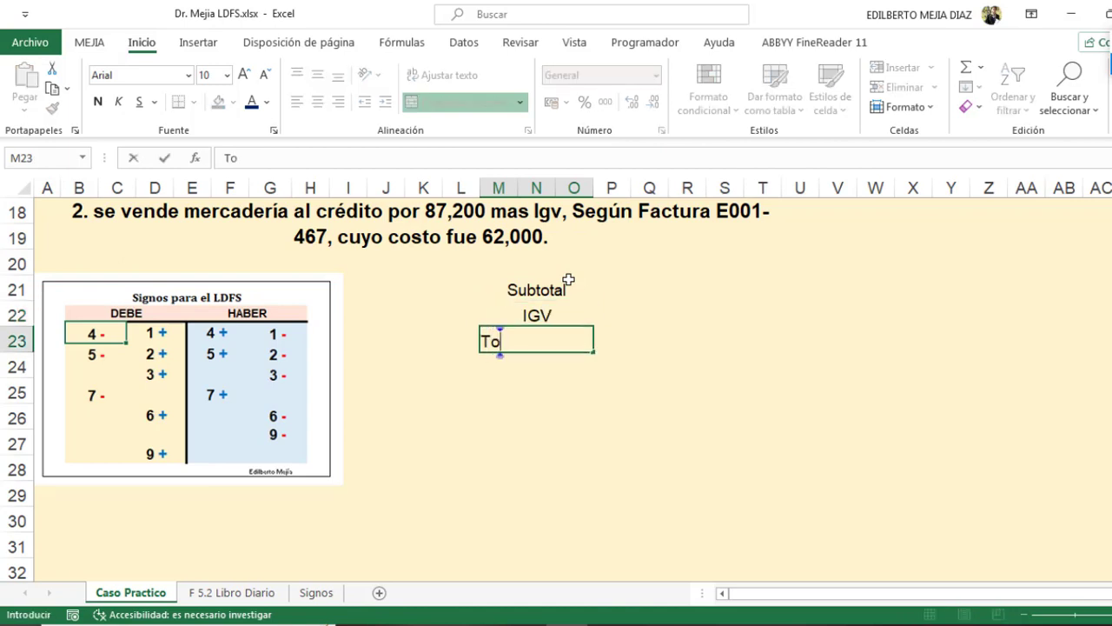
text(tal)
key(Return)
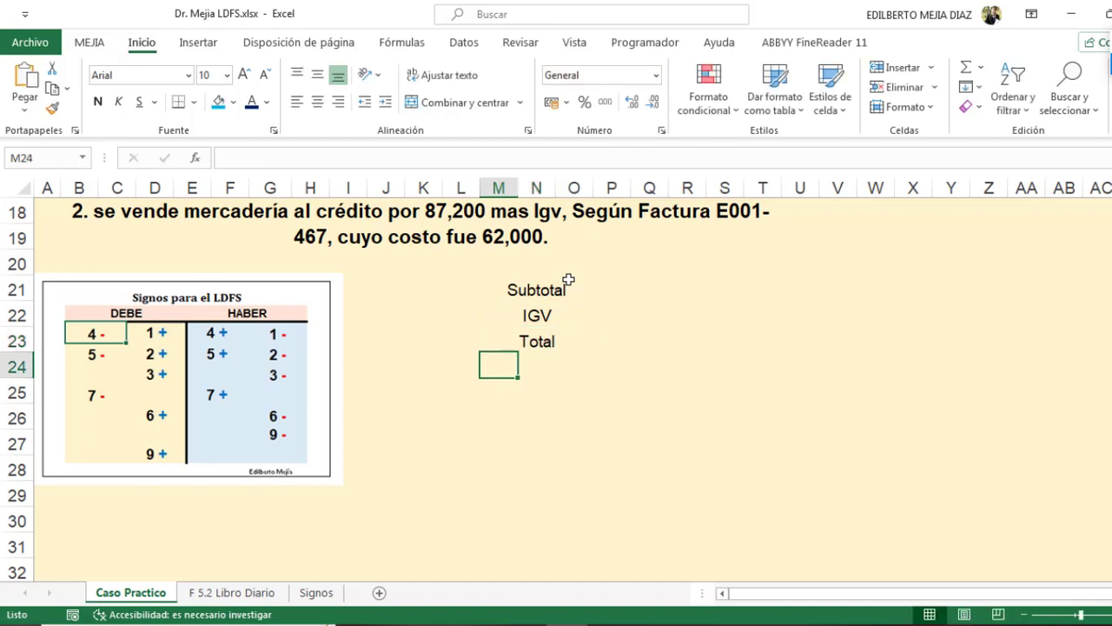
- Merge P21:Q21, copy the merge down to row 23, and enter subtotal 87200 in P21
drag(604, 286, 657, 290)
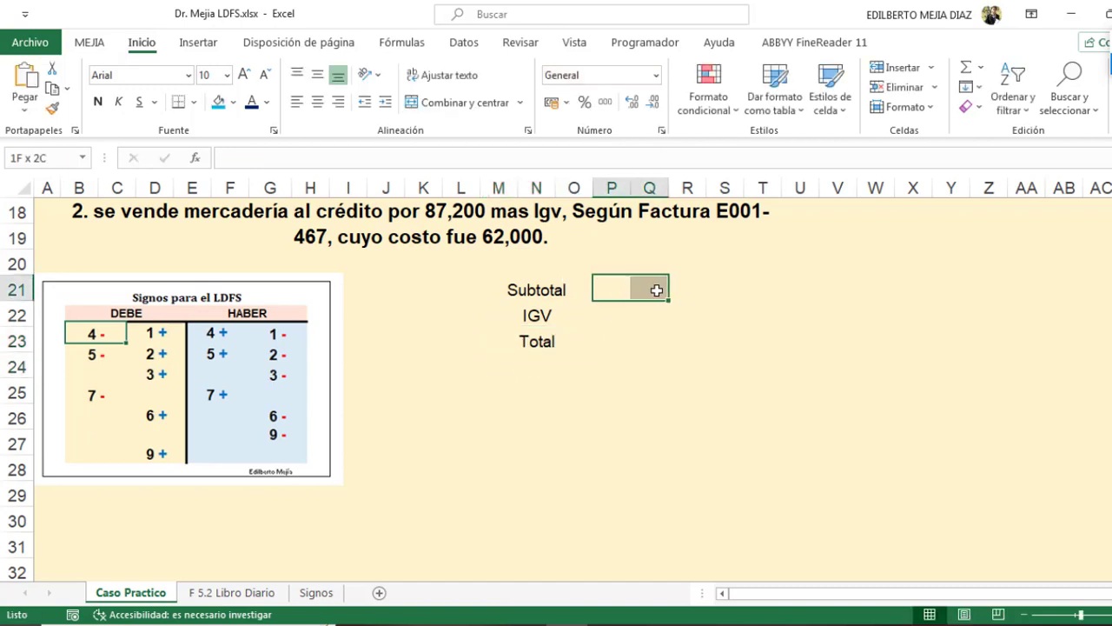
click(465, 103)
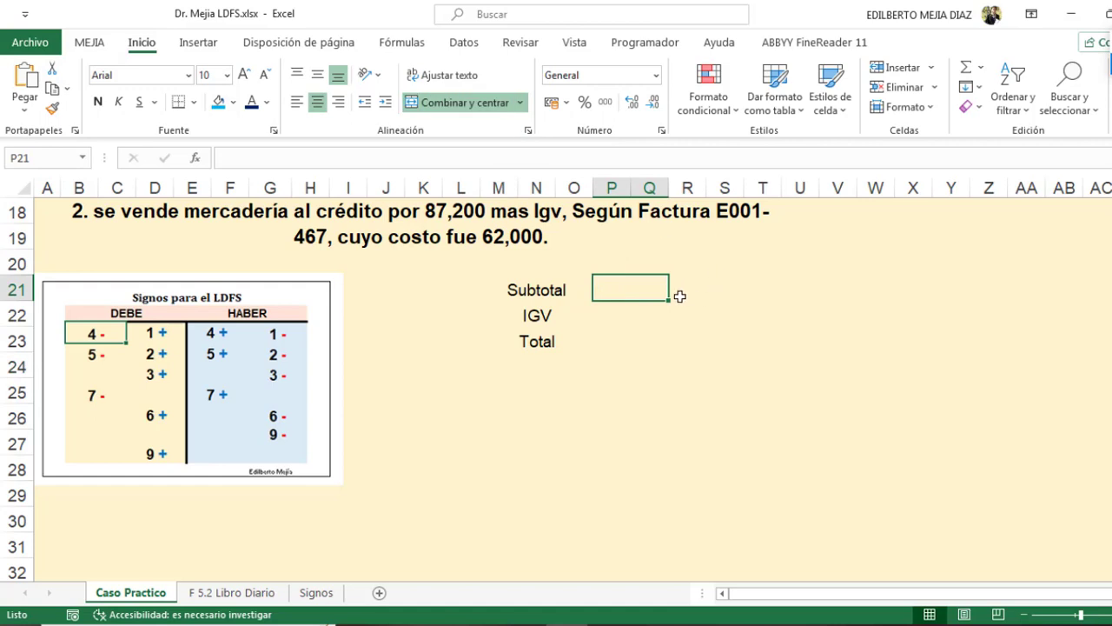
drag(668, 304, 668, 353)
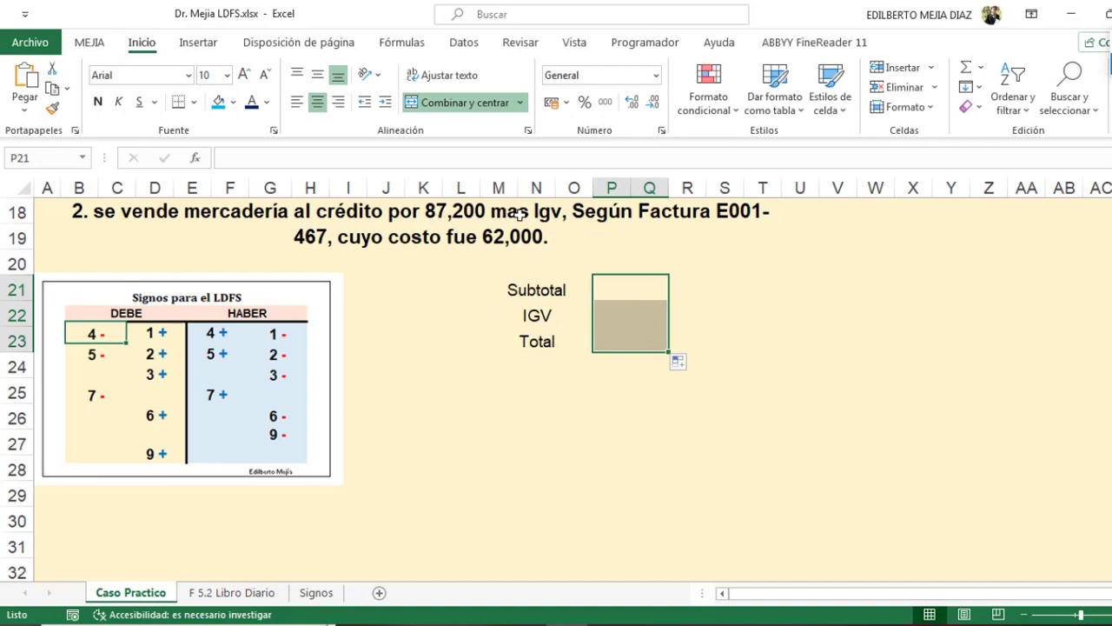
click(627, 284)
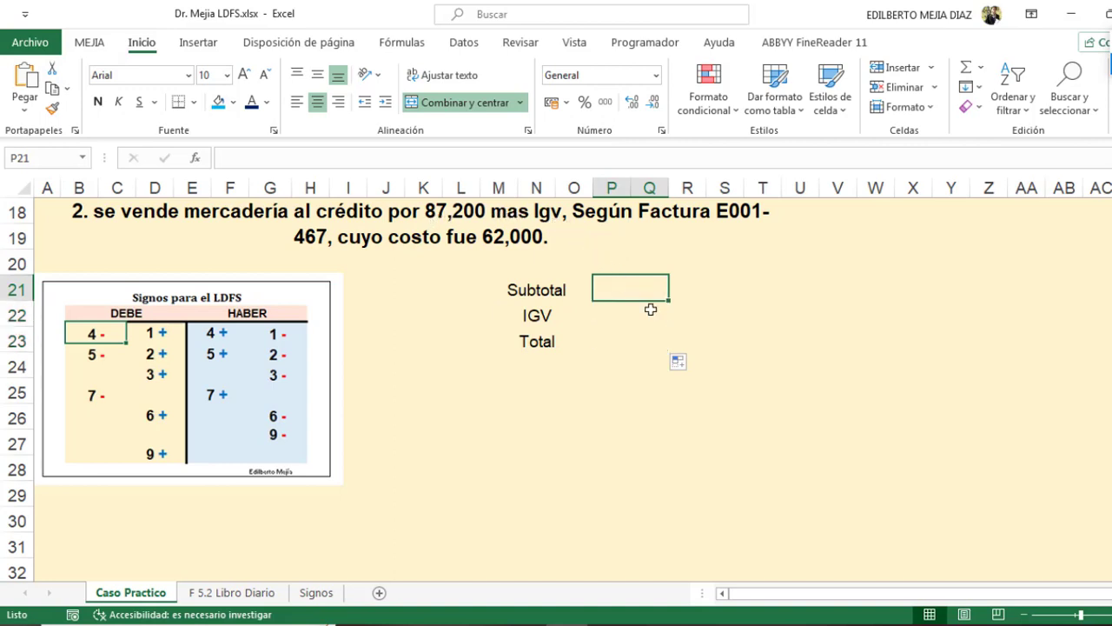
text(87200)
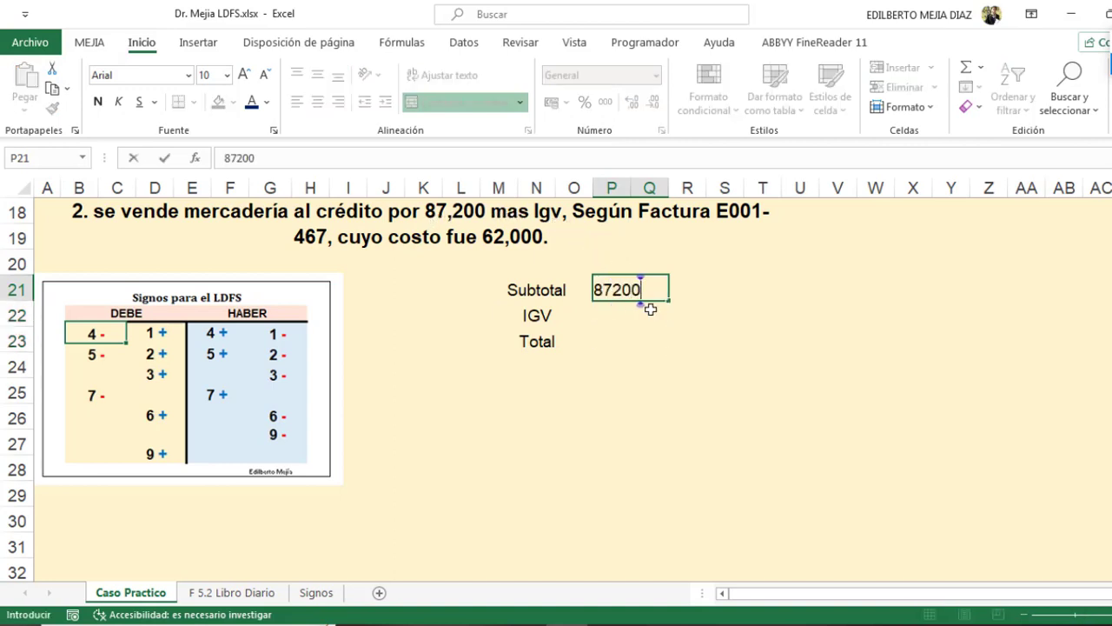
key(Return)
- Apply Contabilidad format to P21:P23 and widen column P to fit the amounts
drag(613, 288, 618, 342)
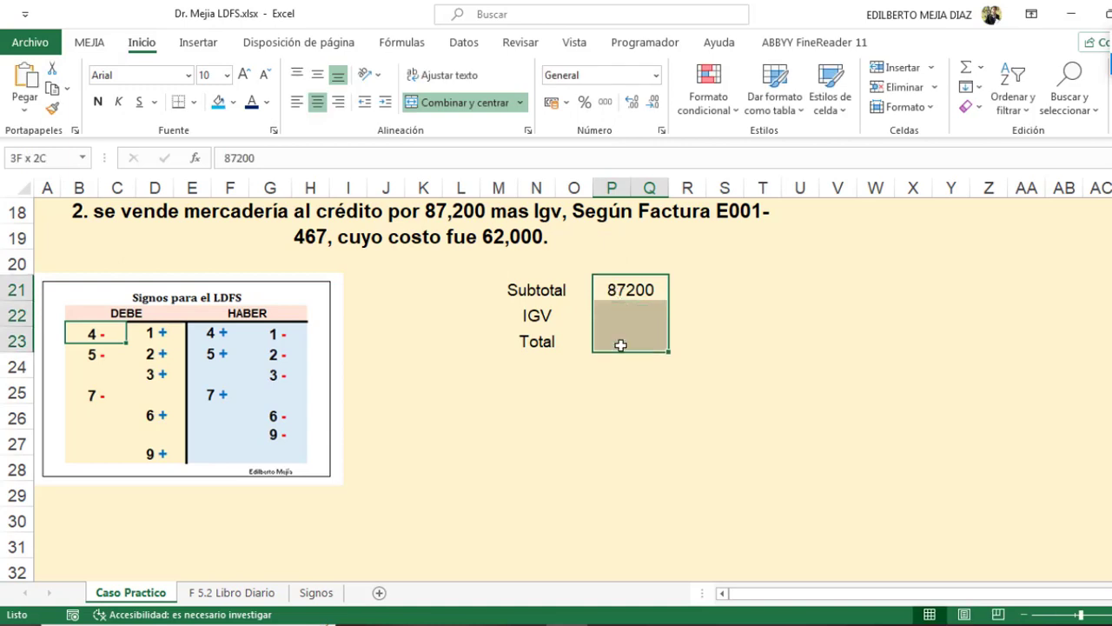
click(606, 102)
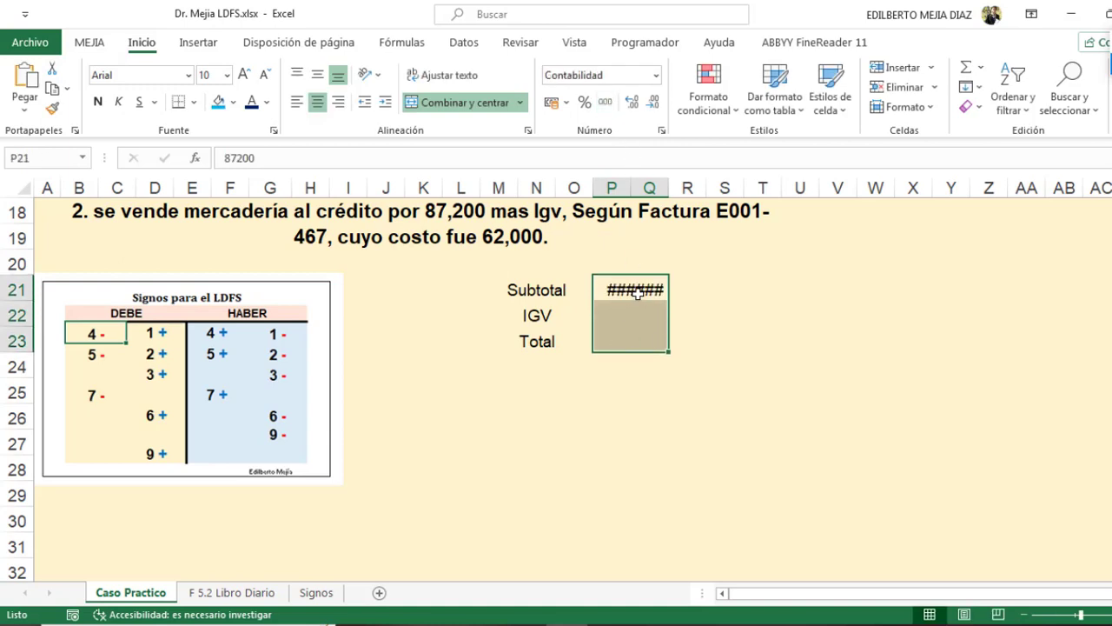
double_click(631, 188)
click(633, 315)
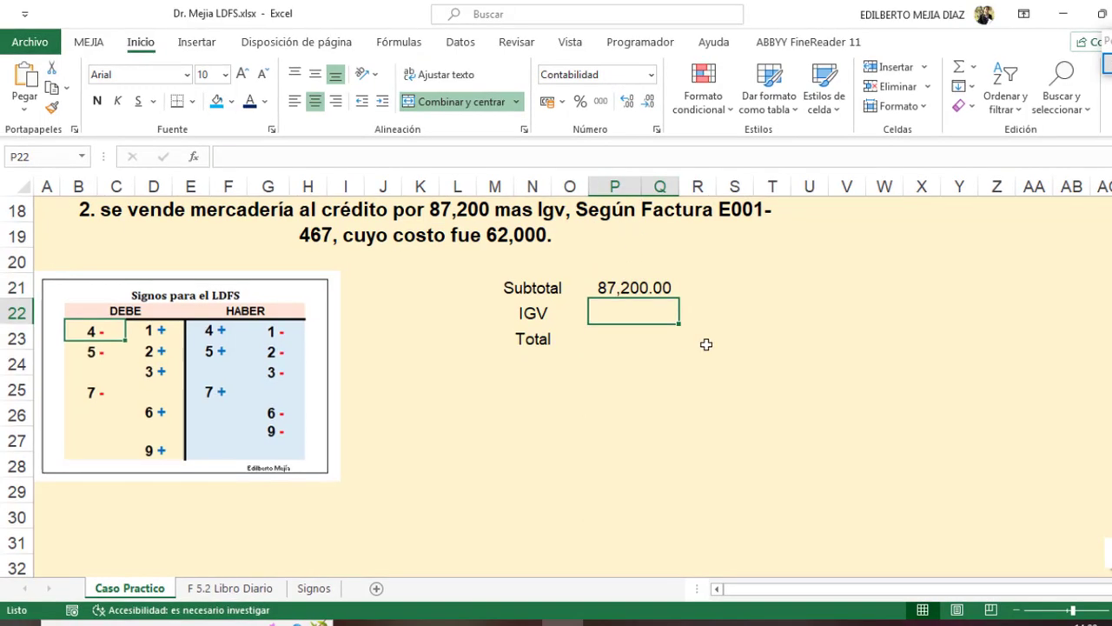
- Compute IGV with =P21*0.18 in P22 and the total with =P22+P21 in P23
text(+)
key(Up)
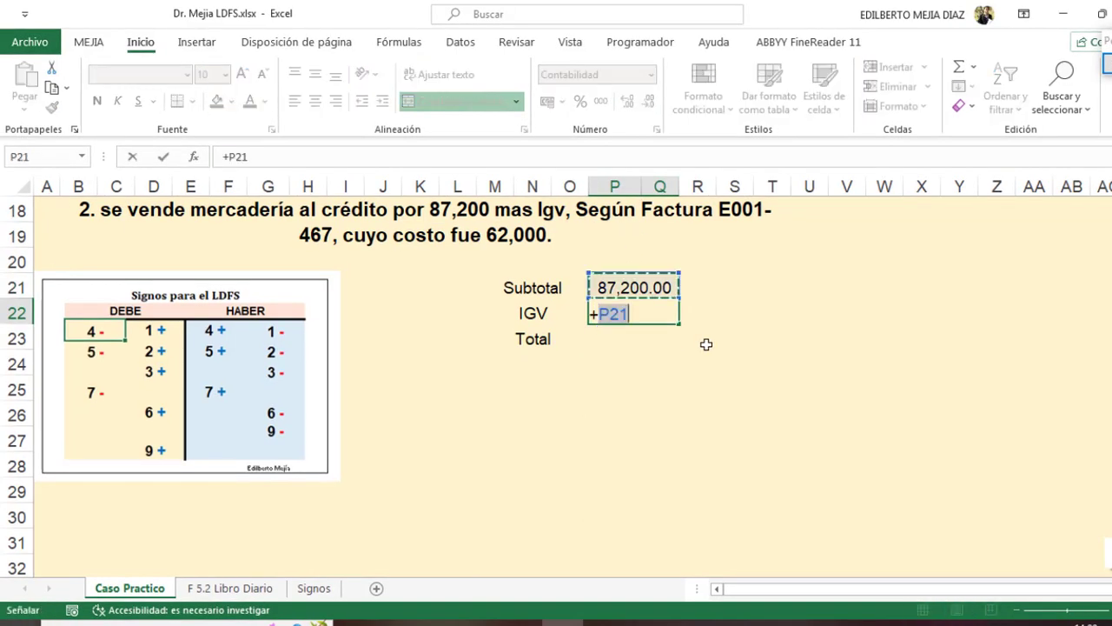
text(*1)
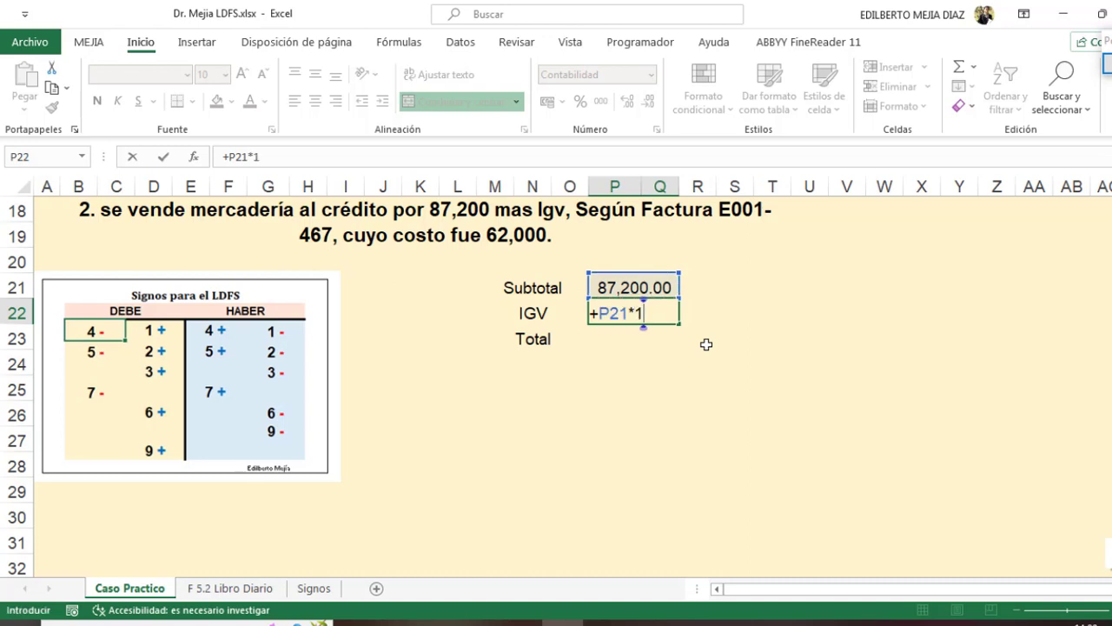
key(BackSpace)
text(0.18)
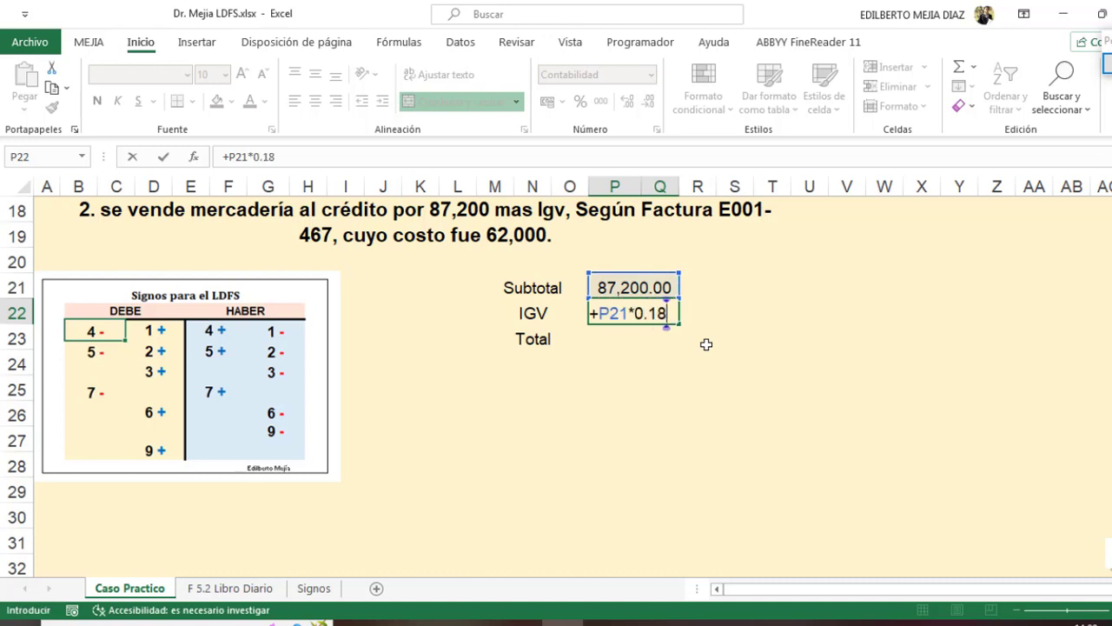
key(Return)
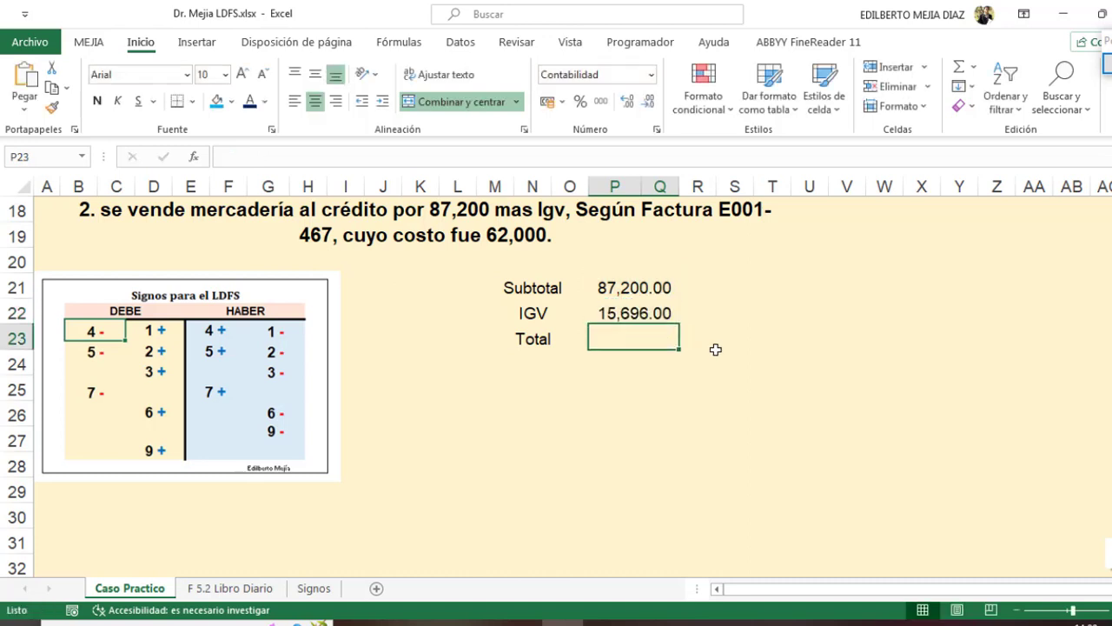
text(+)
click(643, 313)
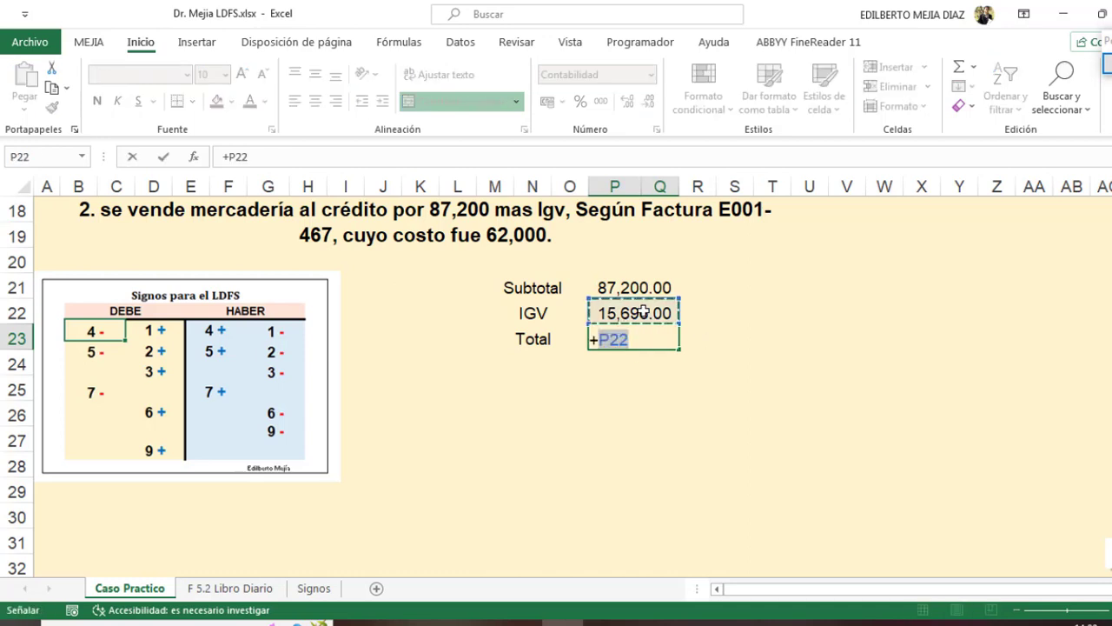
text(+)
click(640, 291)
key(Return)
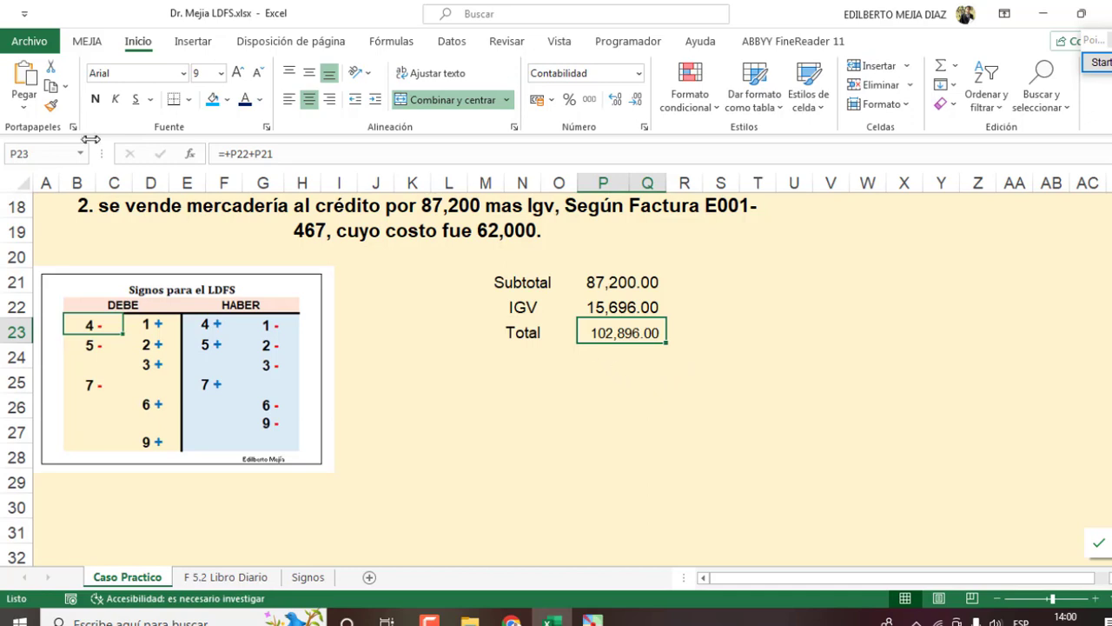
- Bold the 102,896.00 total and add annotation notes 40 and 70 below account 12
click(96, 98)
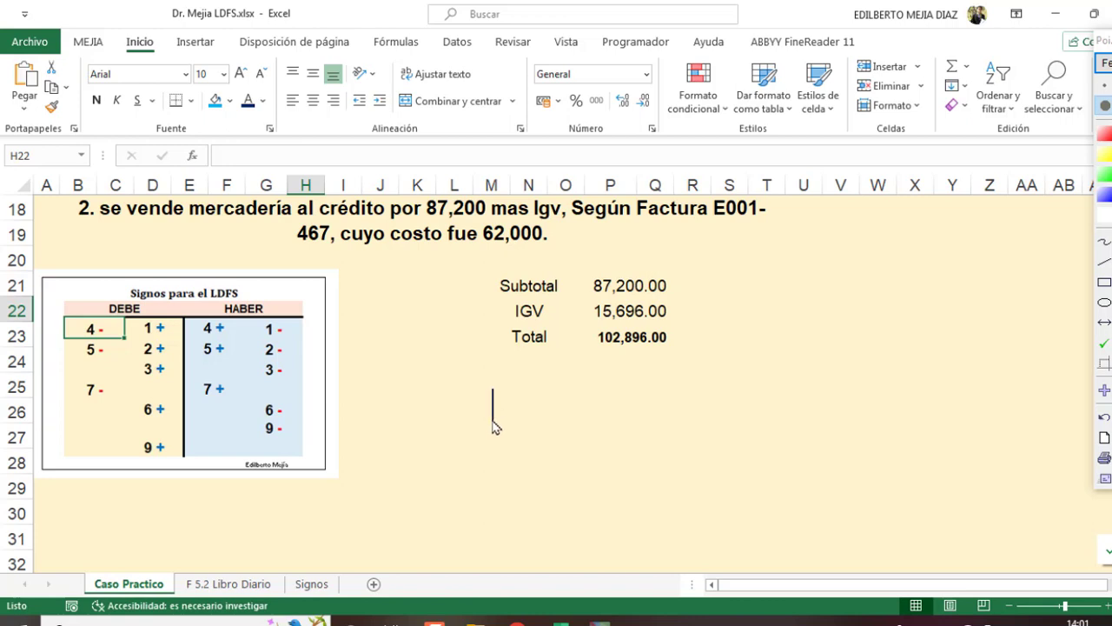
mouse_move(500, 447)
mouse_down()
mouse_move(492, 424)
mouse_move(504, 465)
mouse_up()
text(12)
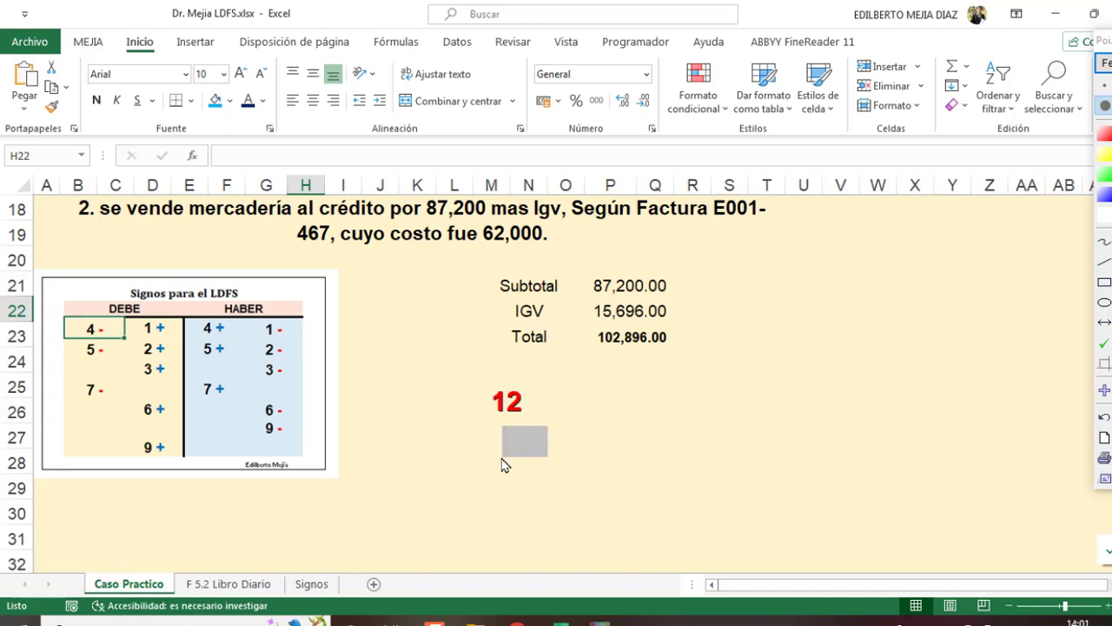
text(3)
key(BackSpace)
text(40)
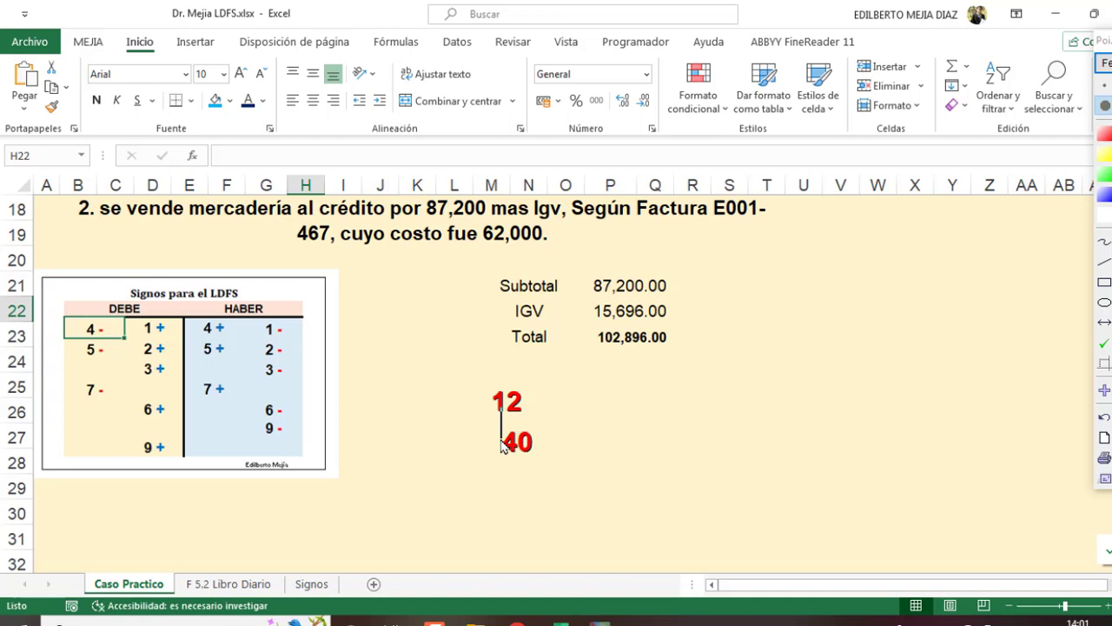
drag(502, 471, 501, 511)
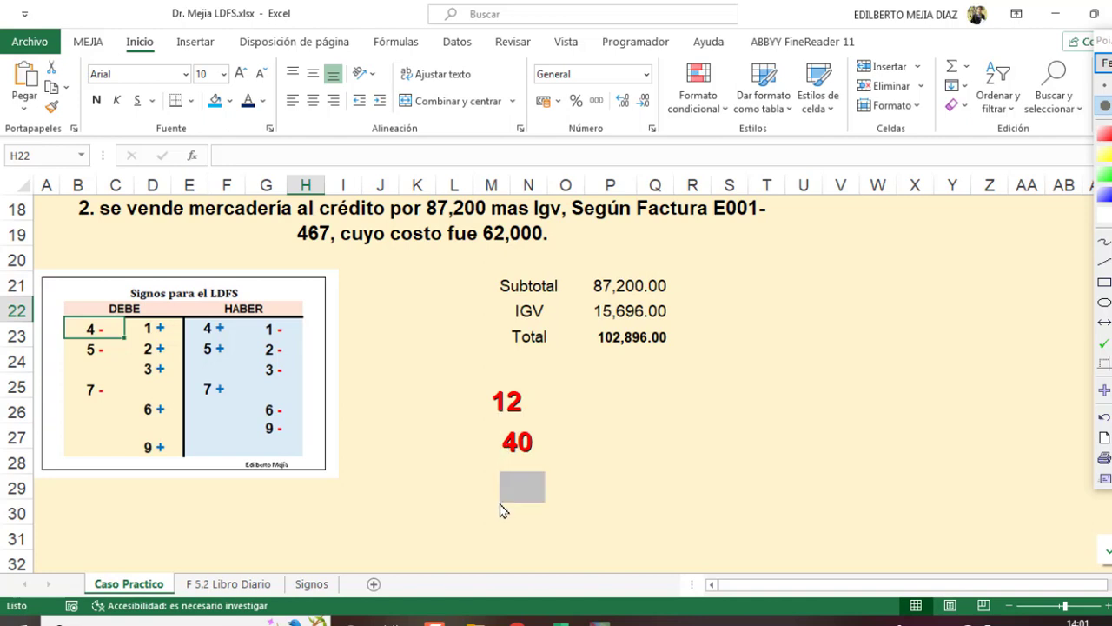
text(70)
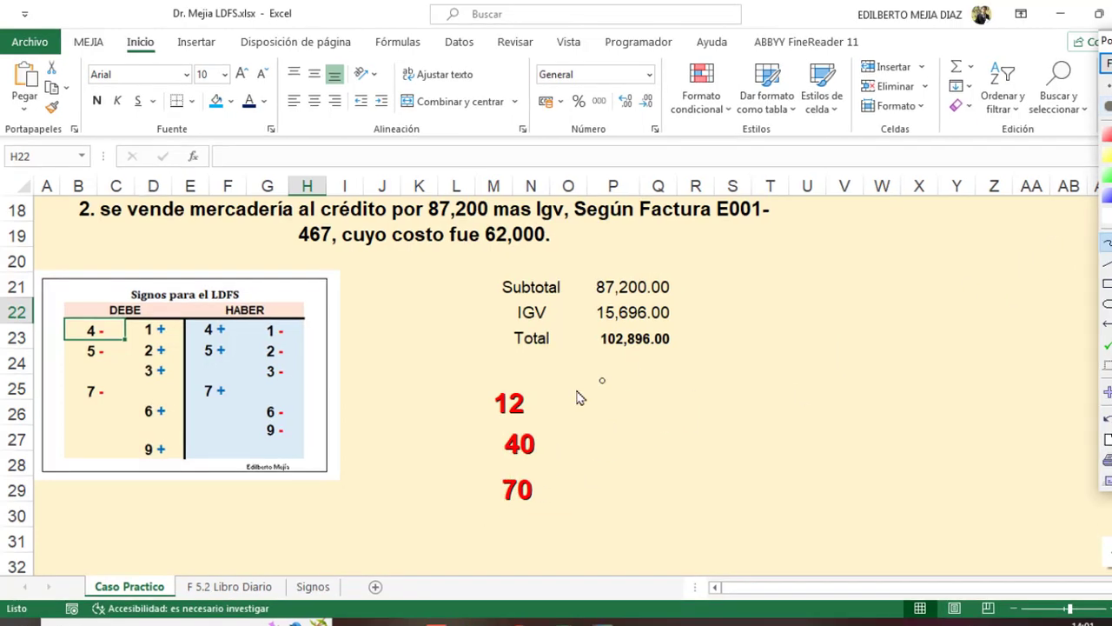
- Draw red lines from accounts 12, 40 and 70, labelled 102896, 15696 and 87200
drag(532, 399, 632, 400)
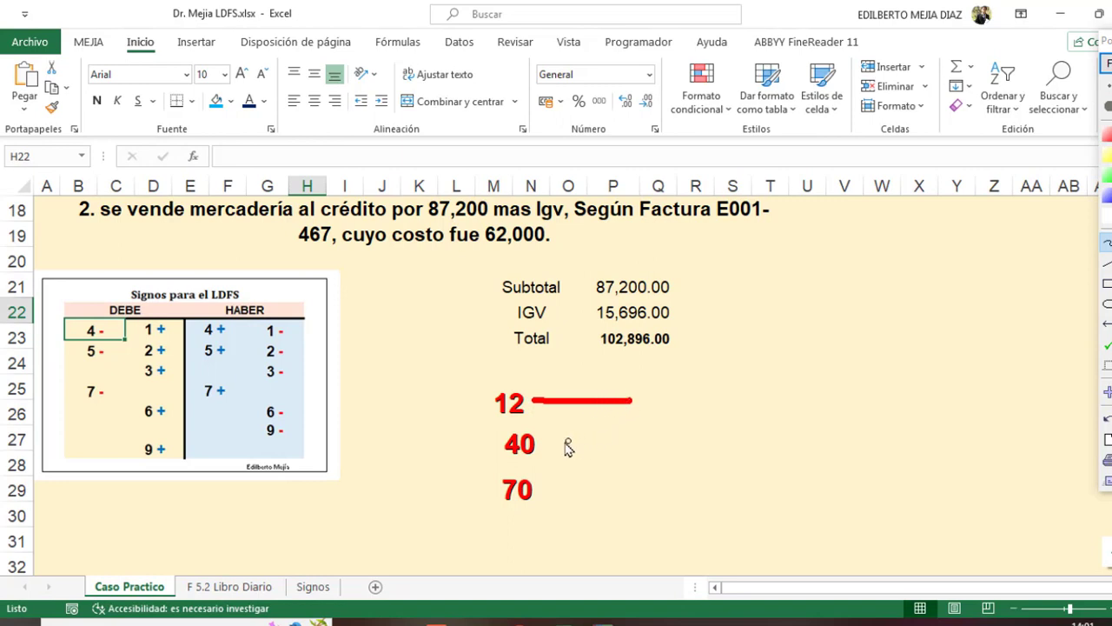
drag(547, 445, 730, 445)
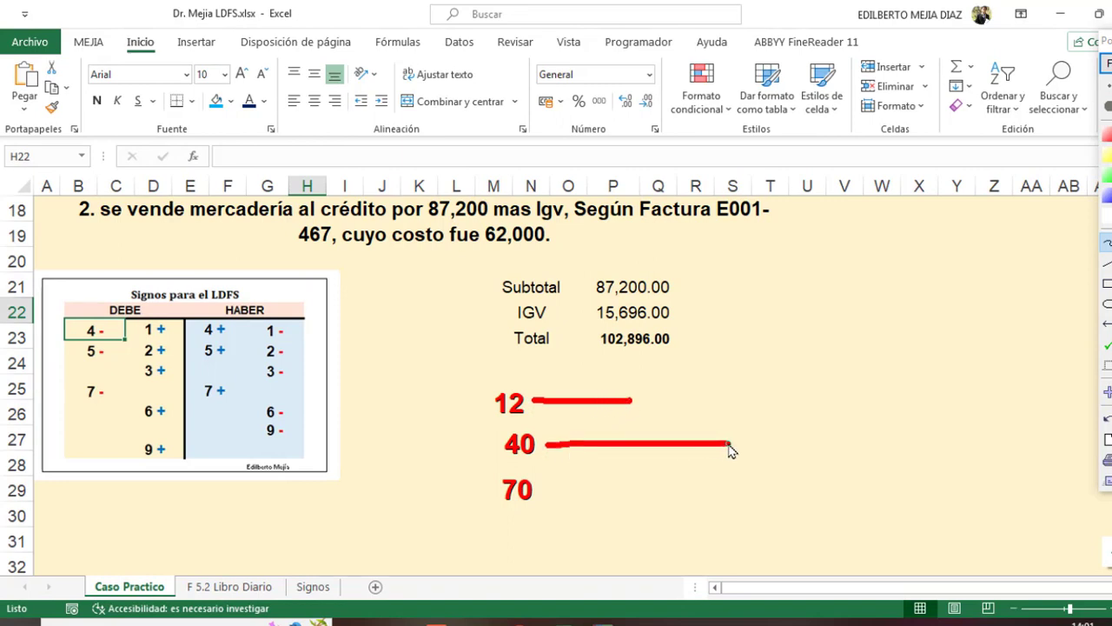
drag(545, 491, 753, 491)
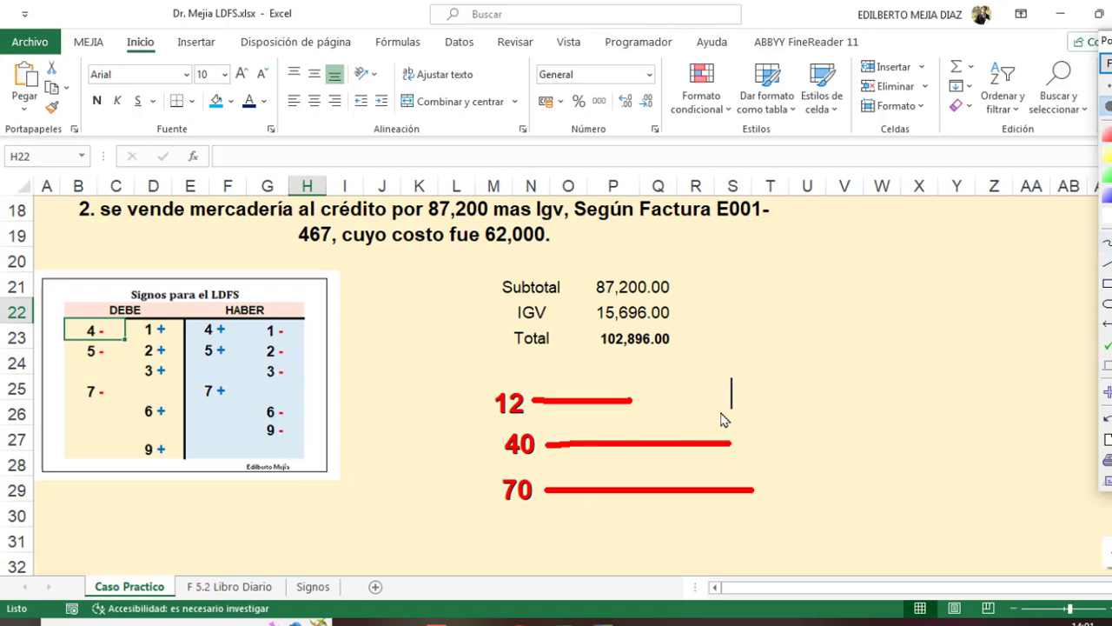
click(770, 485)
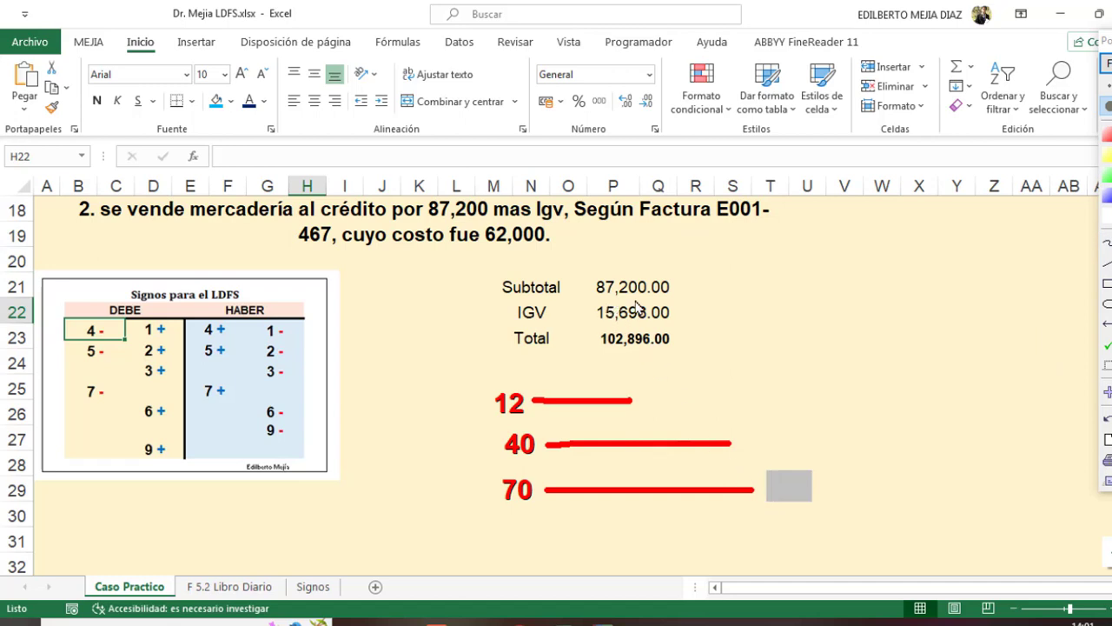
text(8720)
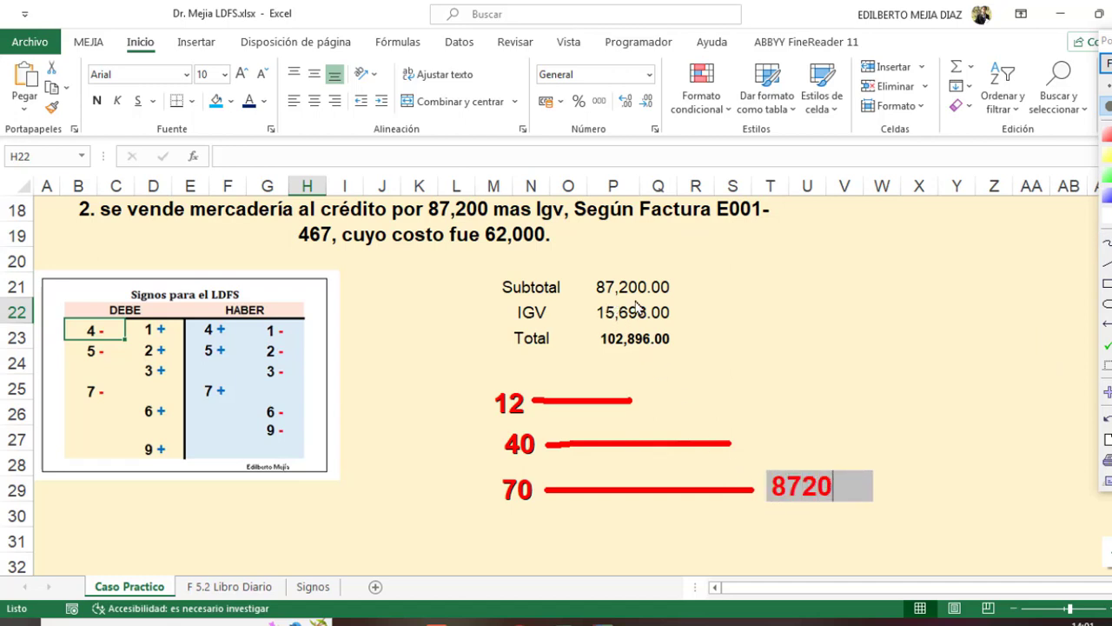
text(0)
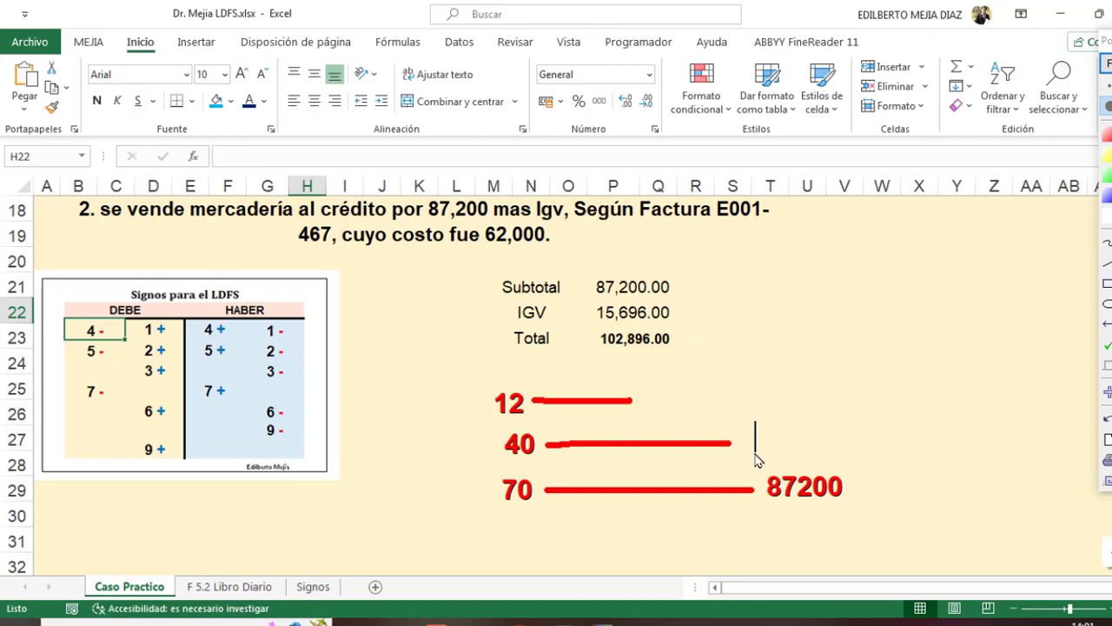
click(757, 437)
text(1)
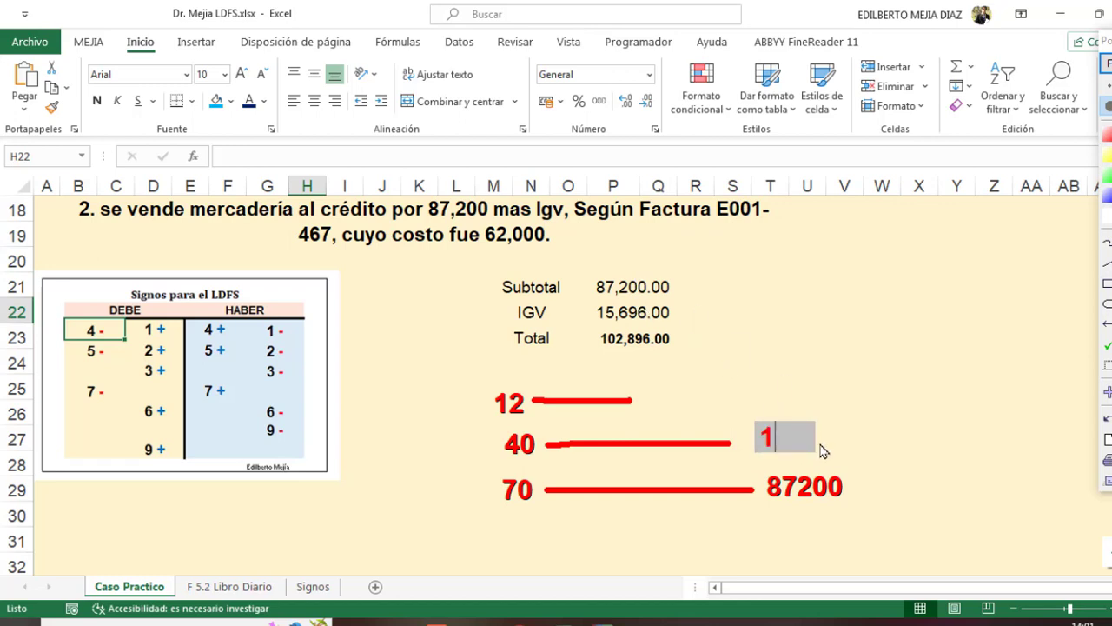
text(5)
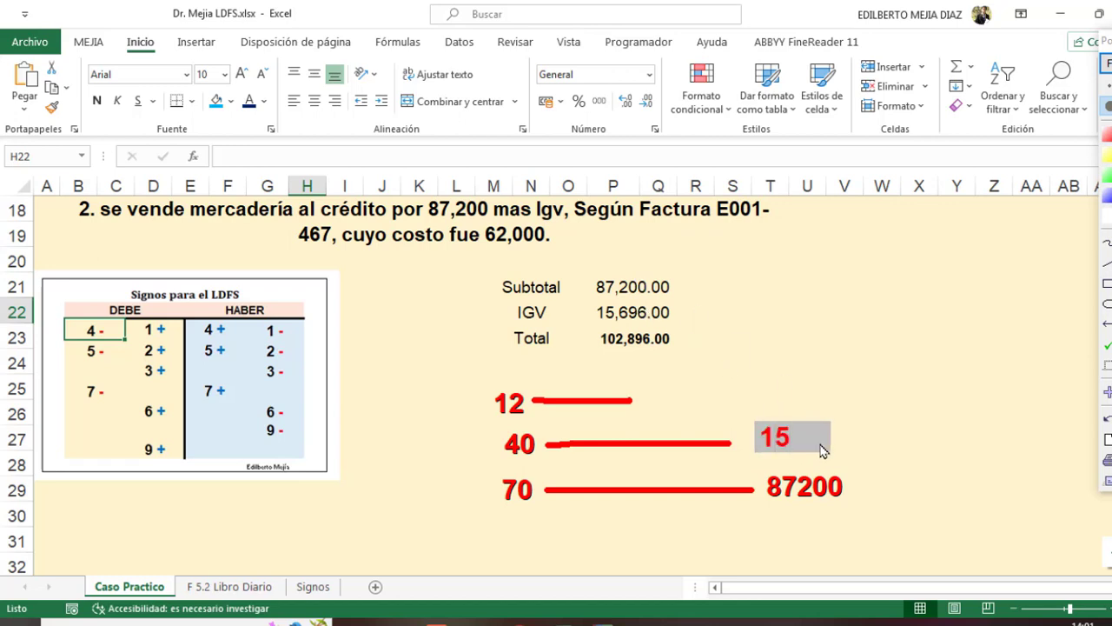
text(696)
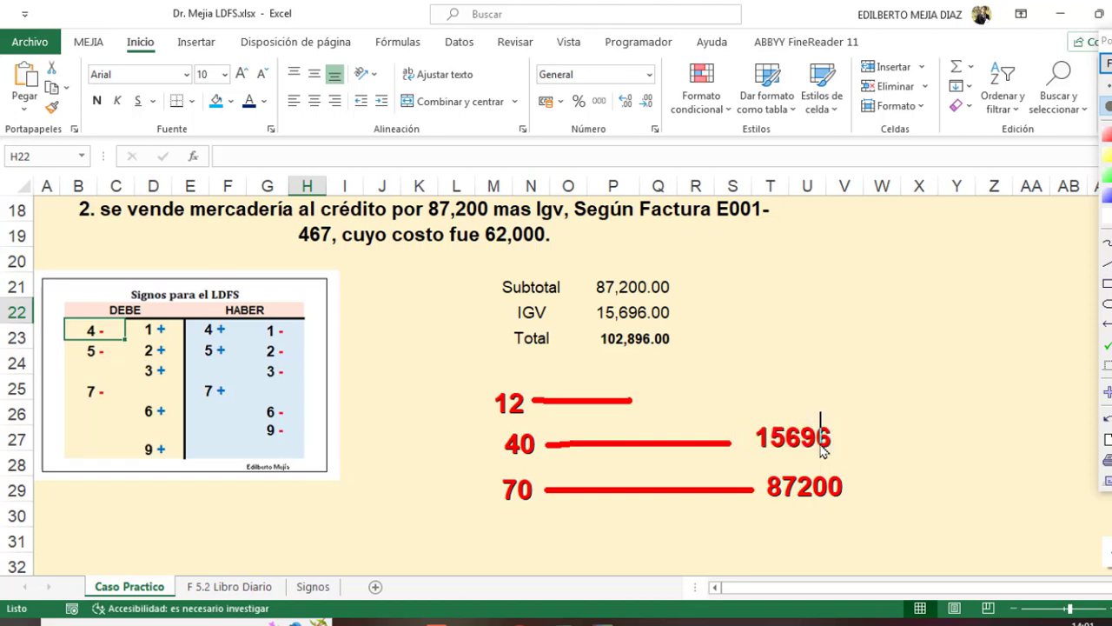
click(642, 413)
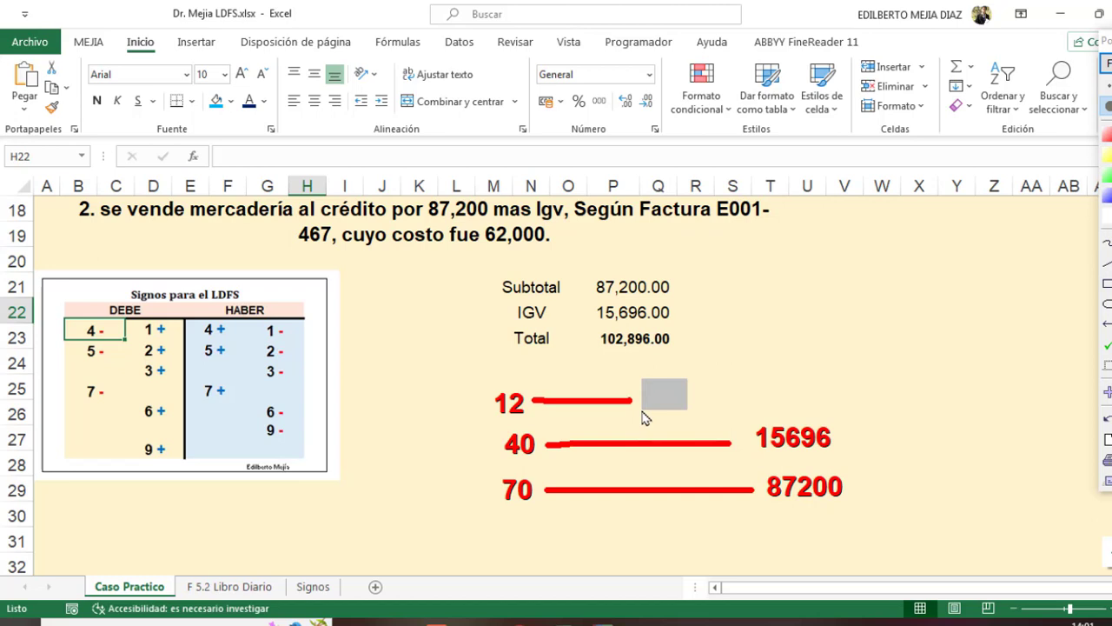
text(102)
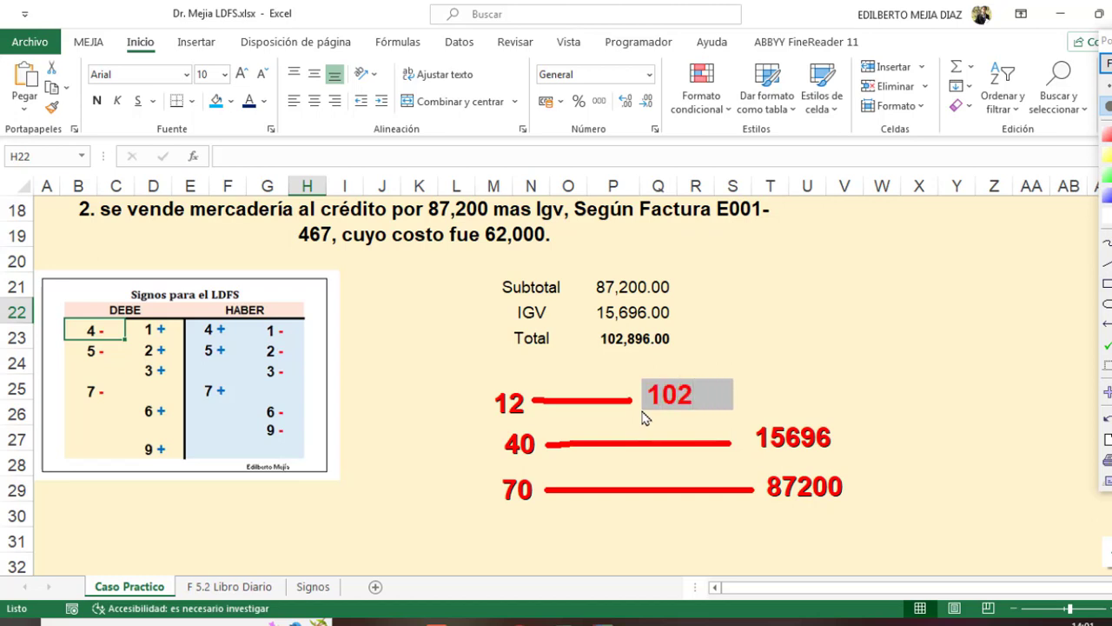
text(896)
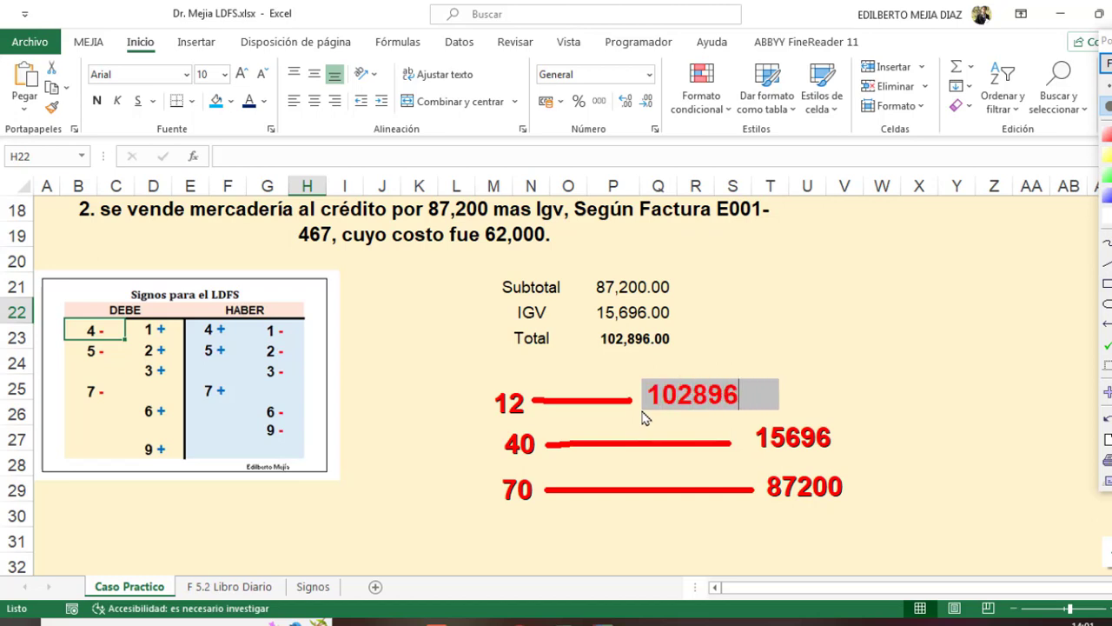
key(Return)
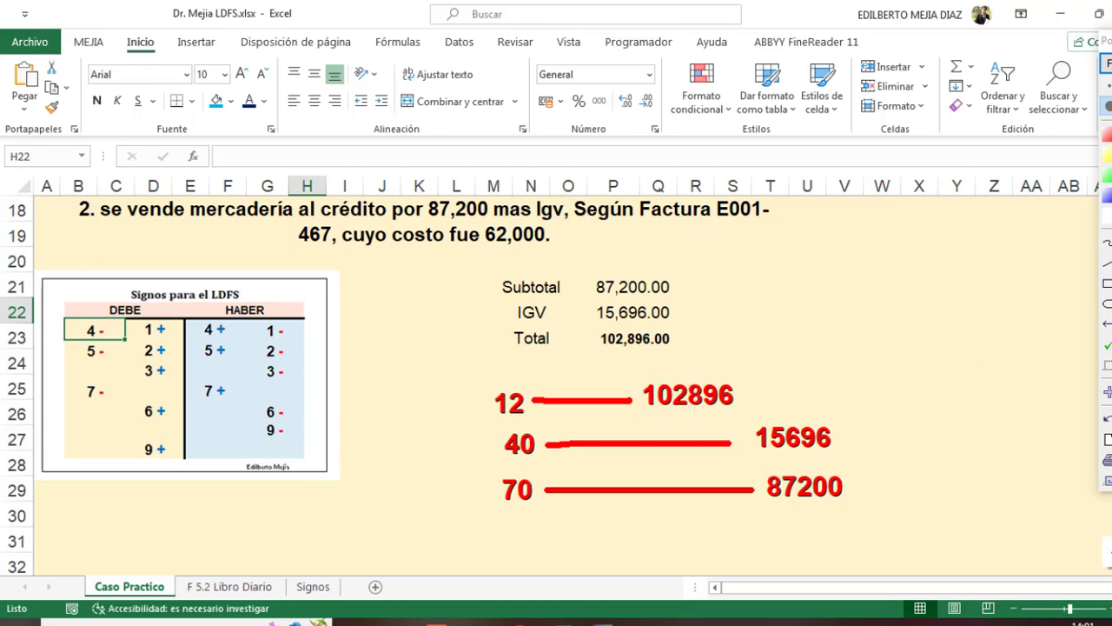
click(1108, 241)
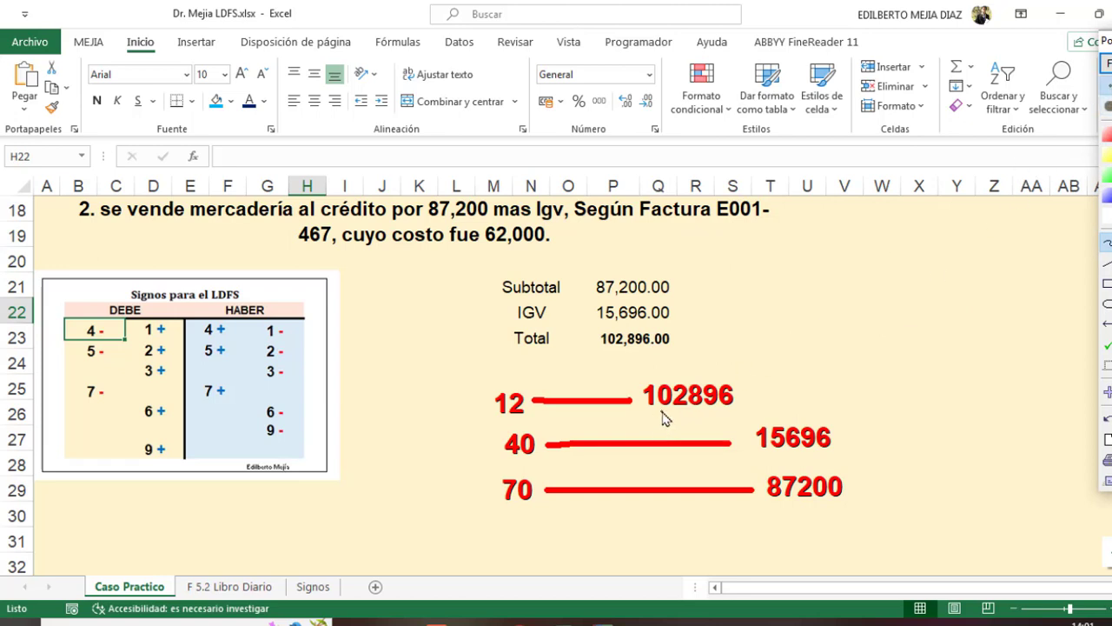
- Add commas to 102,896 and 15,696, and bracket DEBE plus entries 1, 2, 3 and 6
drag(689, 400, 686, 411)
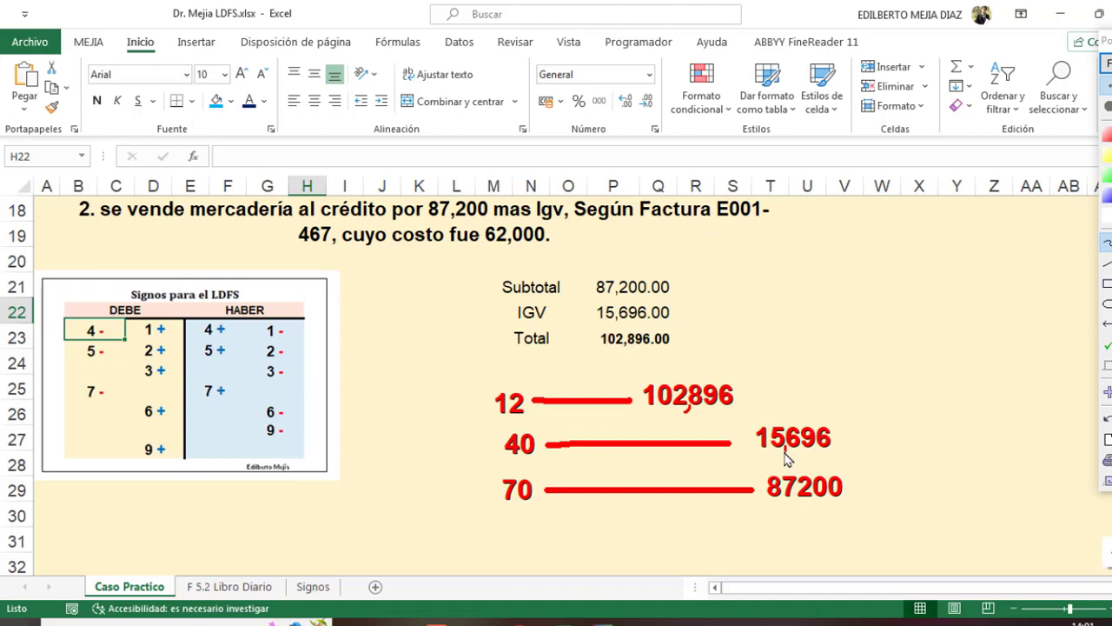
drag(786, 443, 792, 499)
drag(142, 328, 164, 382)
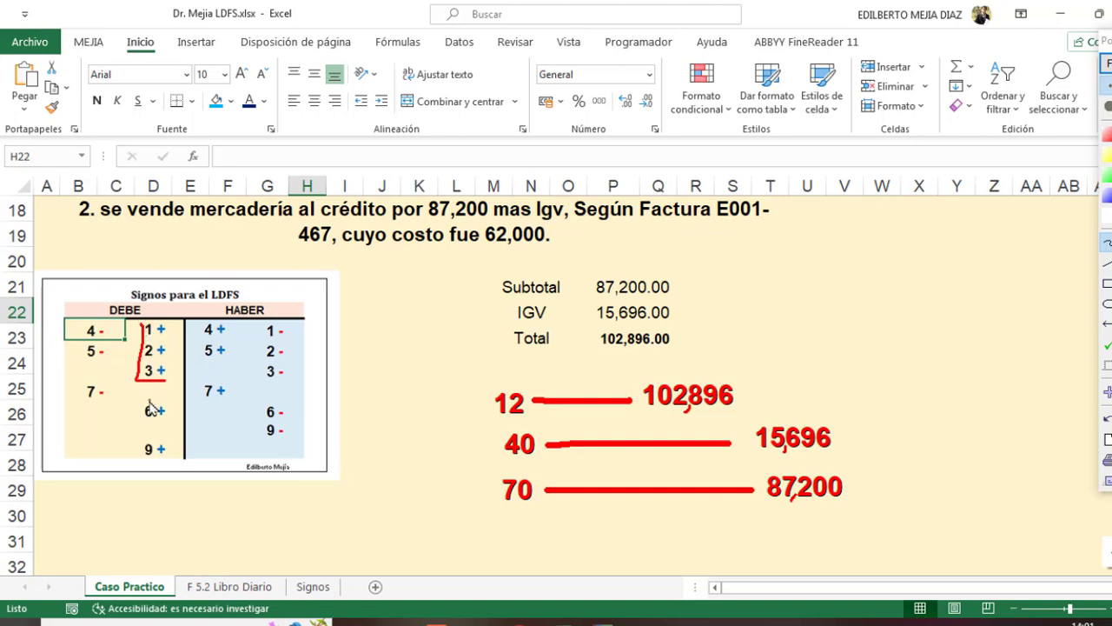
mouse_move(143, 400)
mouse_down()
mouse_move(141, 415)
mouse_move(158, 419)
mouse_move(152, 468)
mouse_up()
- Circle the HABER entries and account 7's signs, and draw a blue plus beside 102,896
mouse_move(266, 331)
mouse_down()
mouse_move(295, 407)
mouse_move(269, 328)
mouse_up()
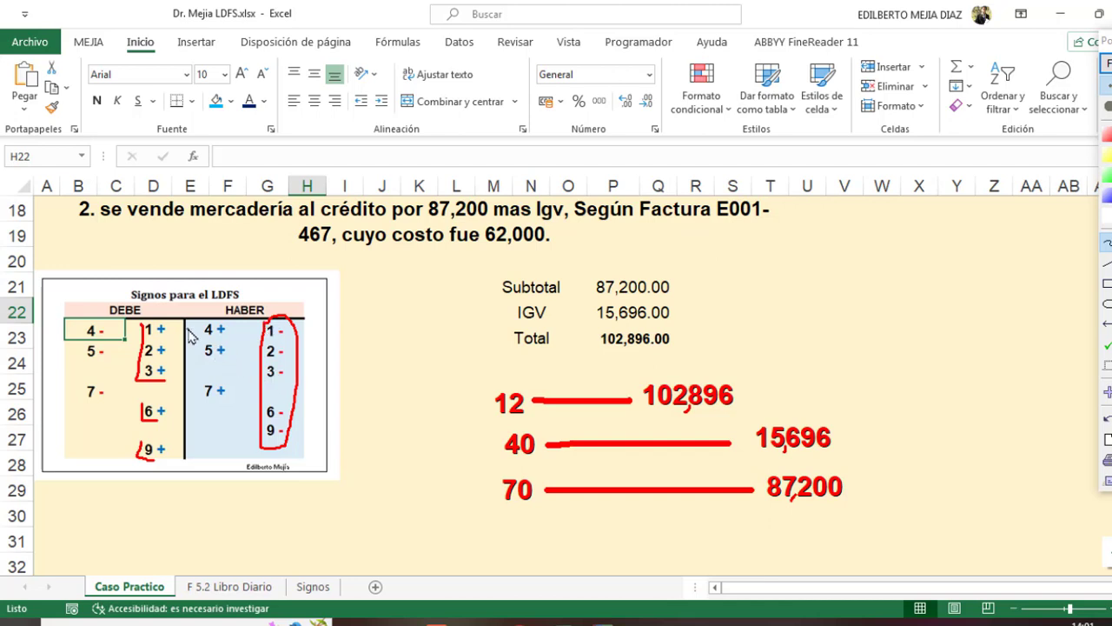
drag(195, 324, 201, 356)
drag(203, 380, 191, 404)
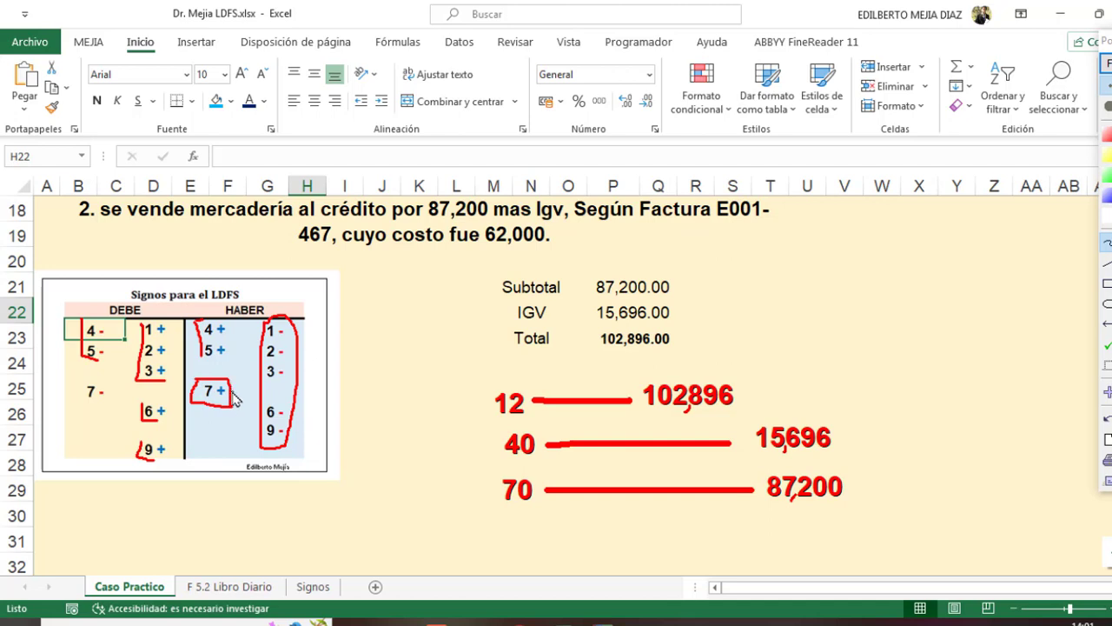
mouse_move(77, 386)
mouse_down()
mouse_move(113, 401)
mouse_move(73, 407)
mouse_move(81, 389)
mouse_up()
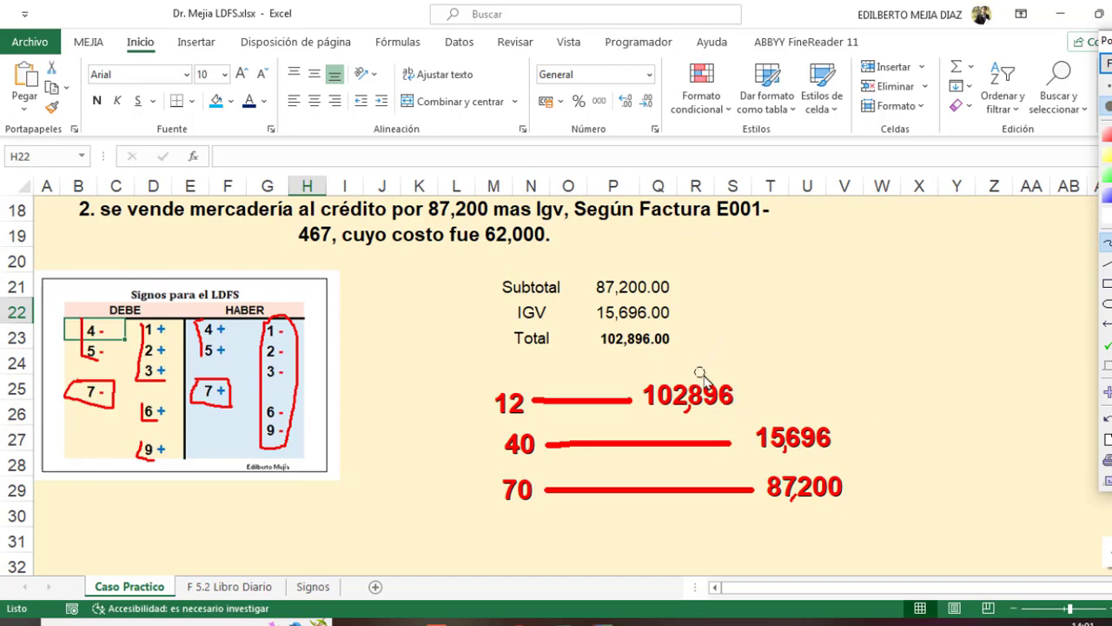
mouse_move(744, 395)
mouse_down()
mouse_move(782, 394)
mouse_move(761, 408)
mouse_up()
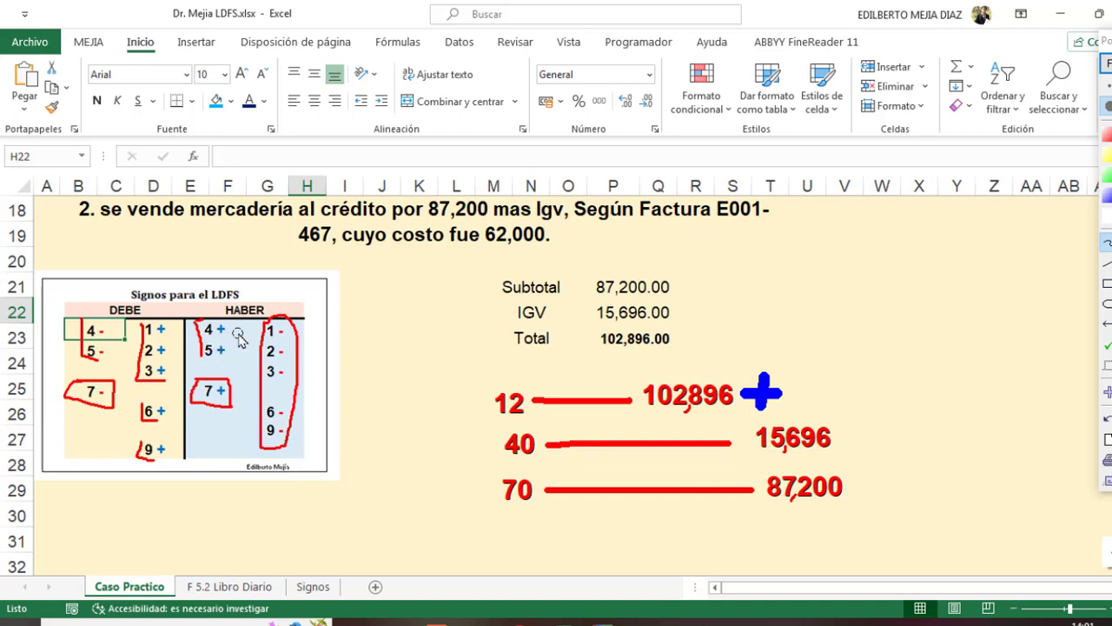
- Draw blue plus signs beside 15,696 and 87,200
mouse_move(841, 443)
mouse_down()
mouse_move(885, 441)
mouse_move(862, 461)
mouse_up()
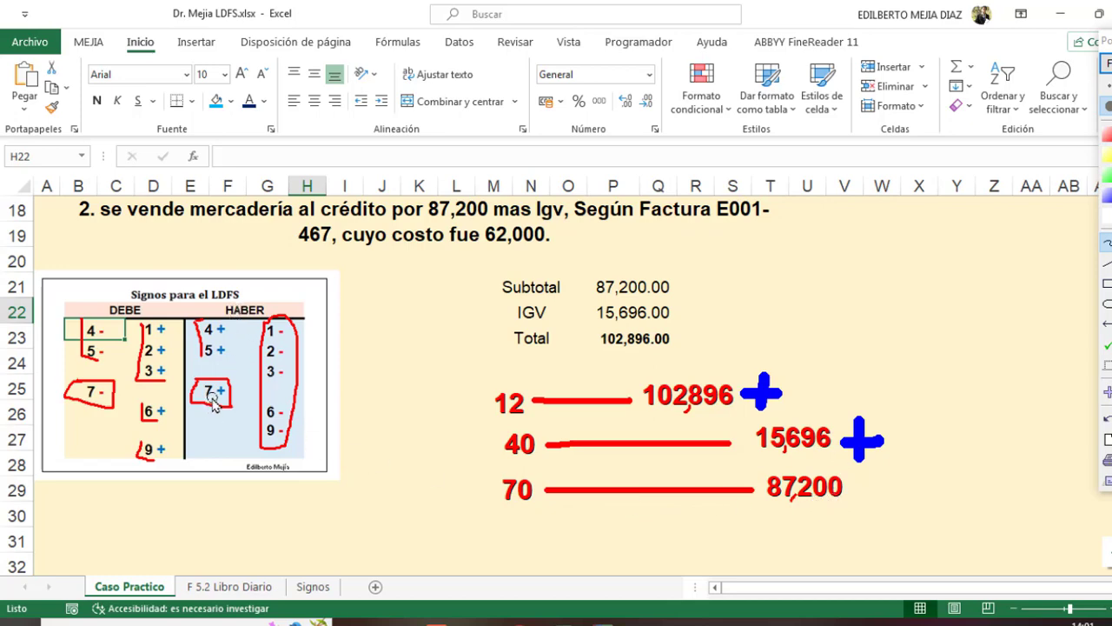
mouse_move(854, 482)
mouse_down()
mouse_move(894, 481)
mouse_move(876, 505)
mouse_up()
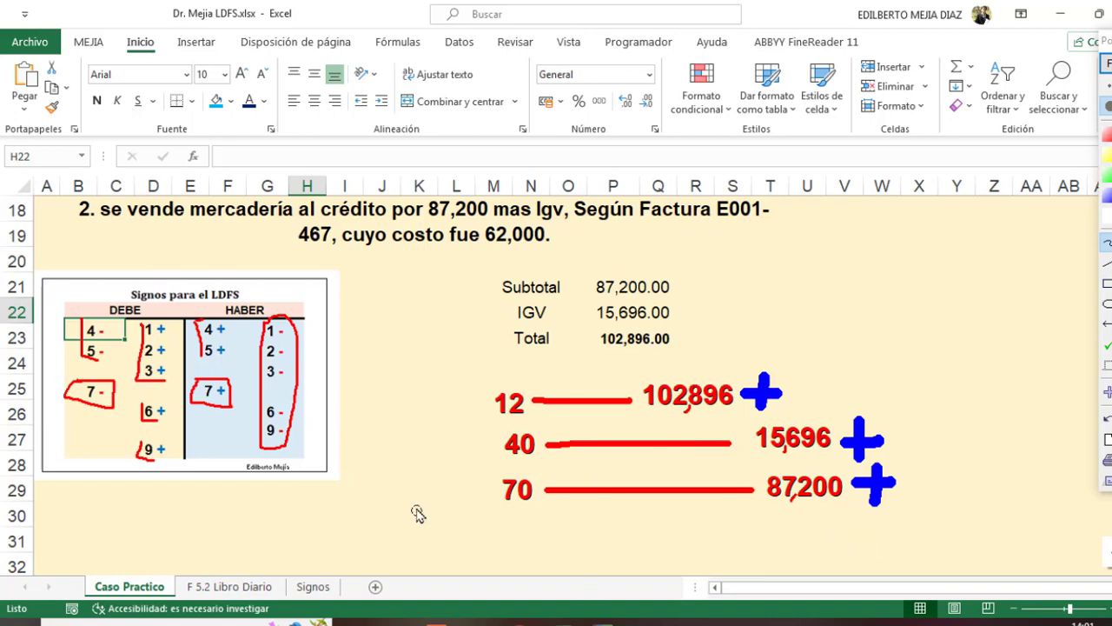
- Capture the annotated amounts as a picture and paste it near column A of F 5.2 Libro Diario
key(Print)
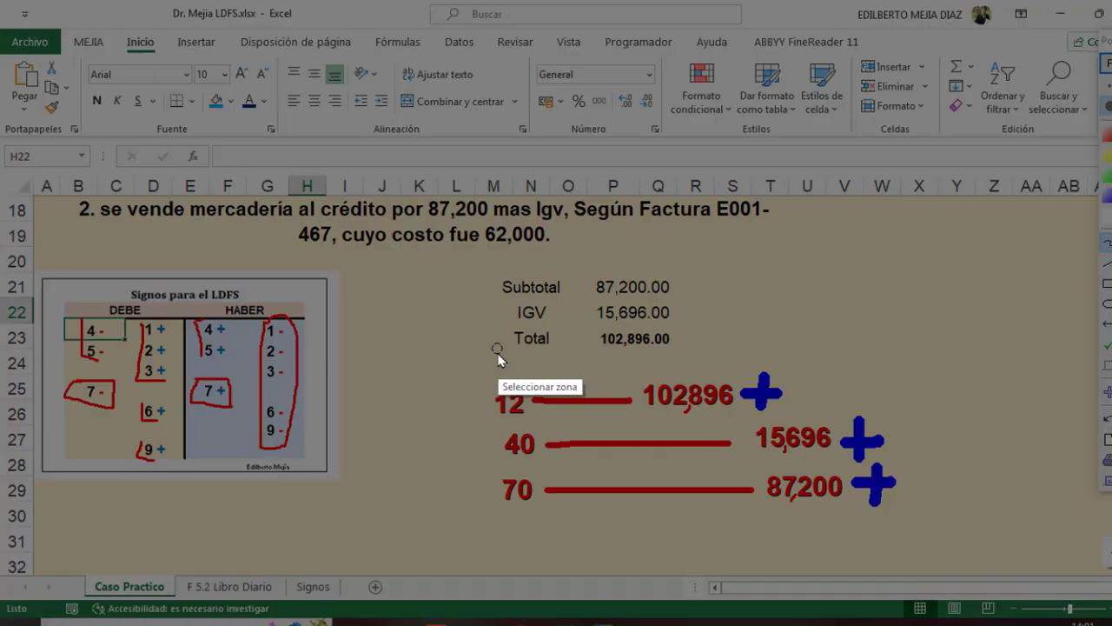
mouse_move(458, 368)
mouse_down()
mouse_move(489, 368)
mouse_move(910, 520)
mouse_up()
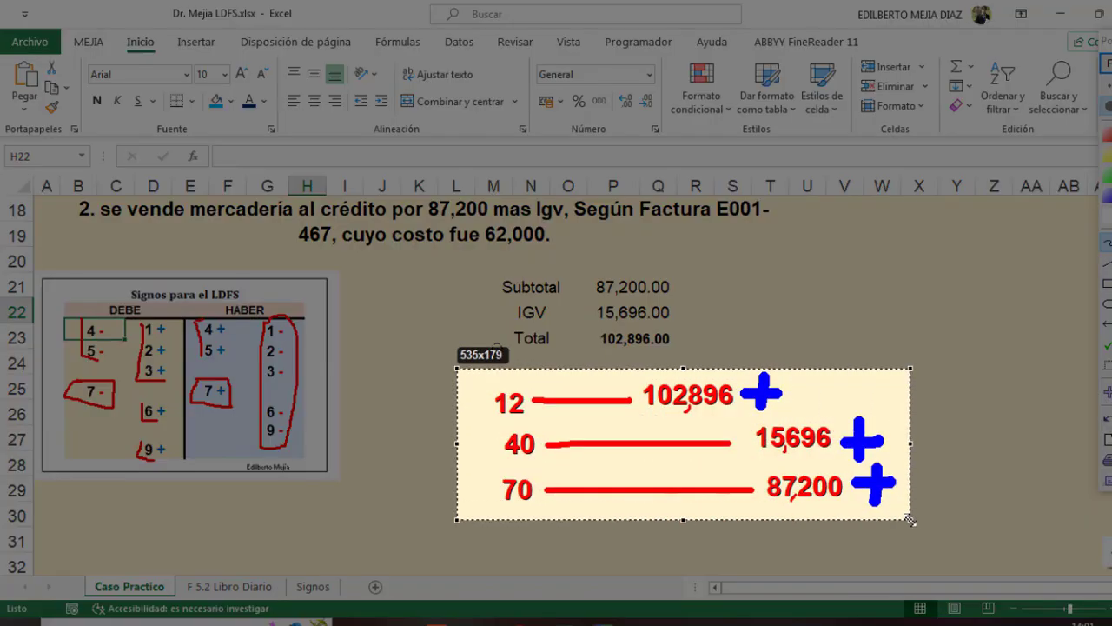
key(ctrl+c)
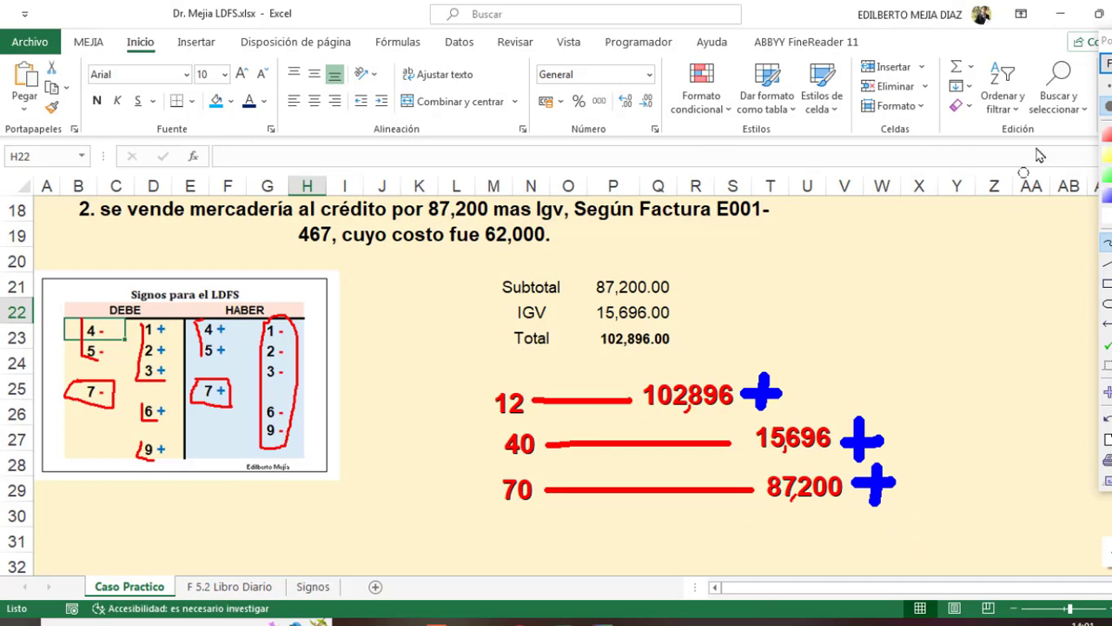
key(Escape)
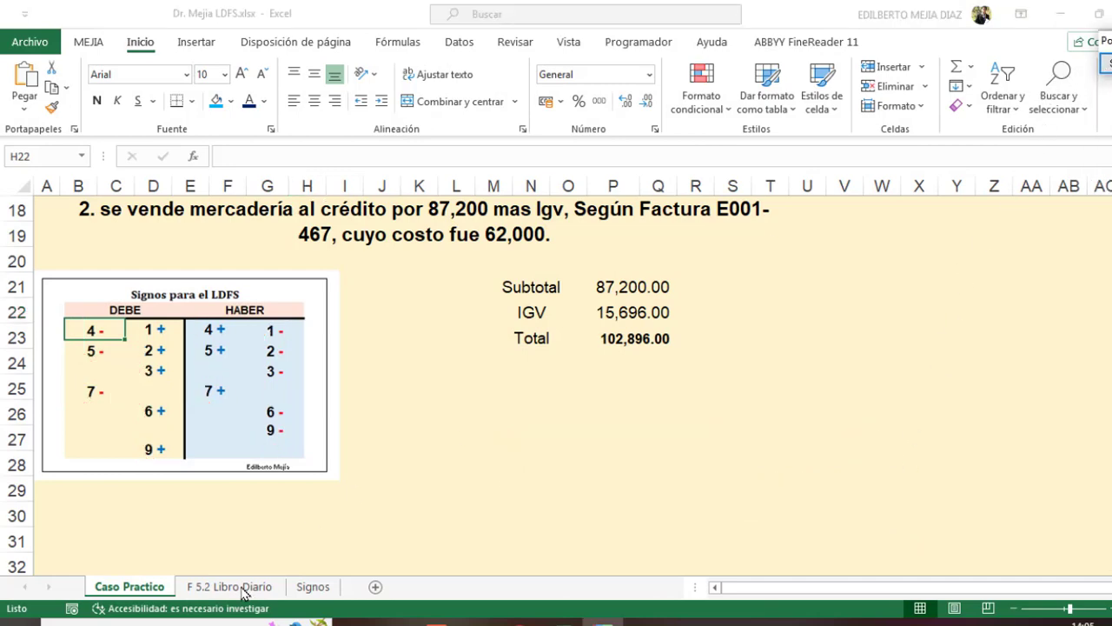
click(243, 591)
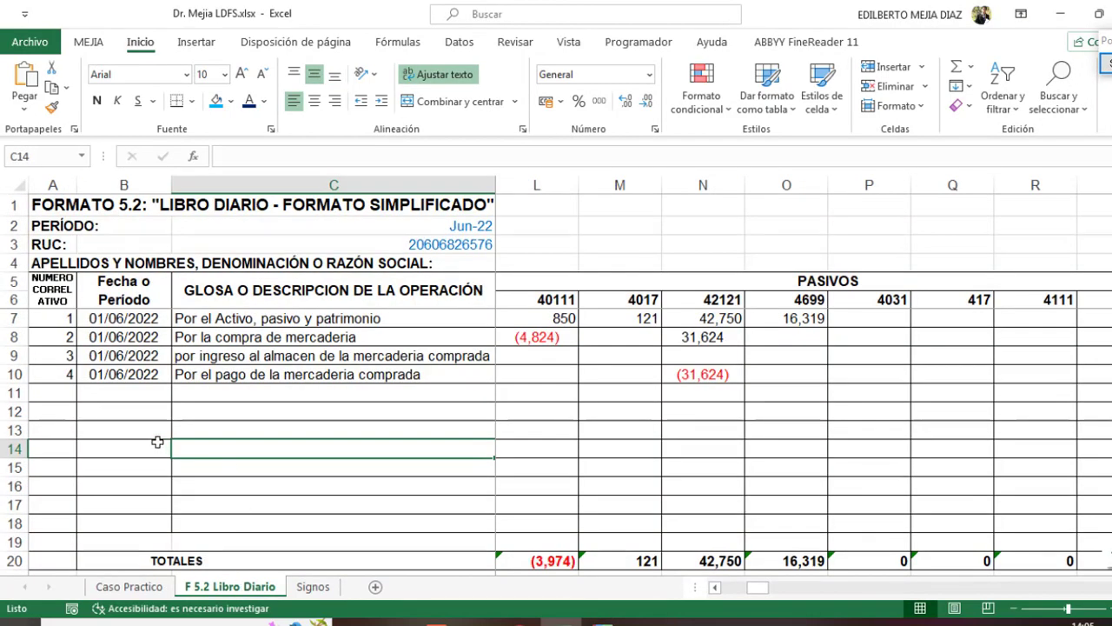
key(ctrl+v)
mouse_move(179, 444)
mouse_down()
mouse_move(92, 426)
mouse_move(29, 434)
mouse_up()
- Start entry 5 in row 11 with date 1-6-22
click(67, 390)
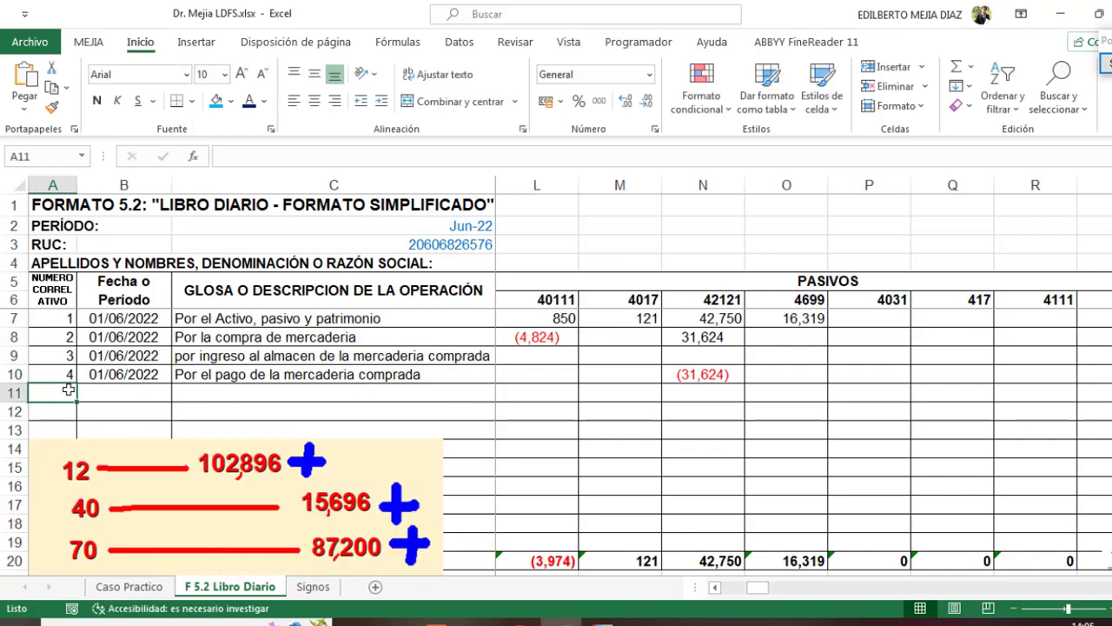
text(5)
key(Tab)
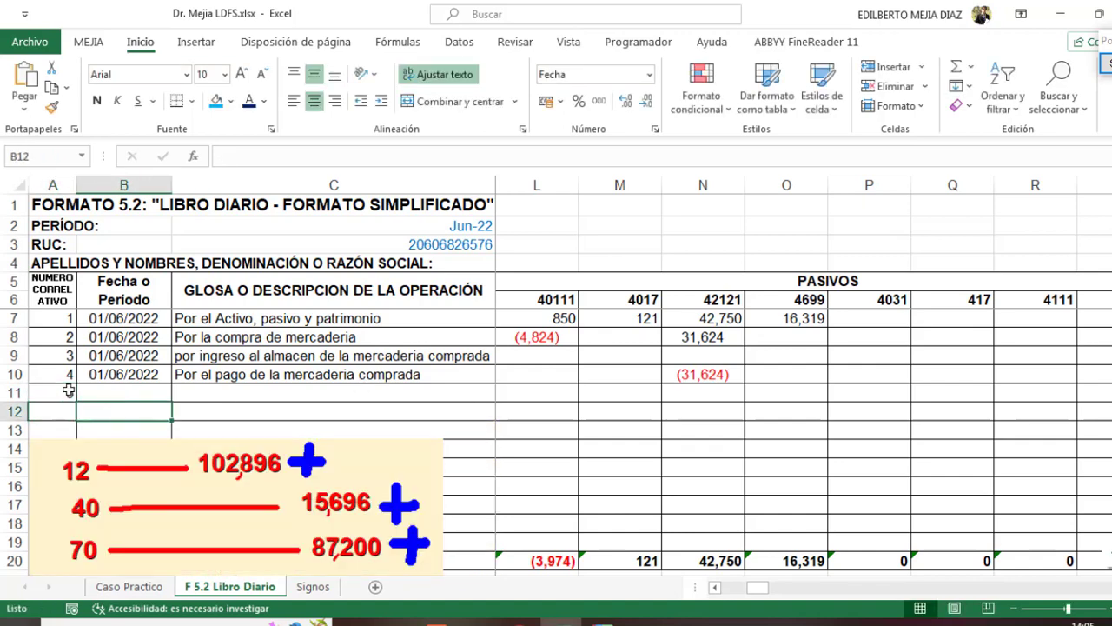
text(1)
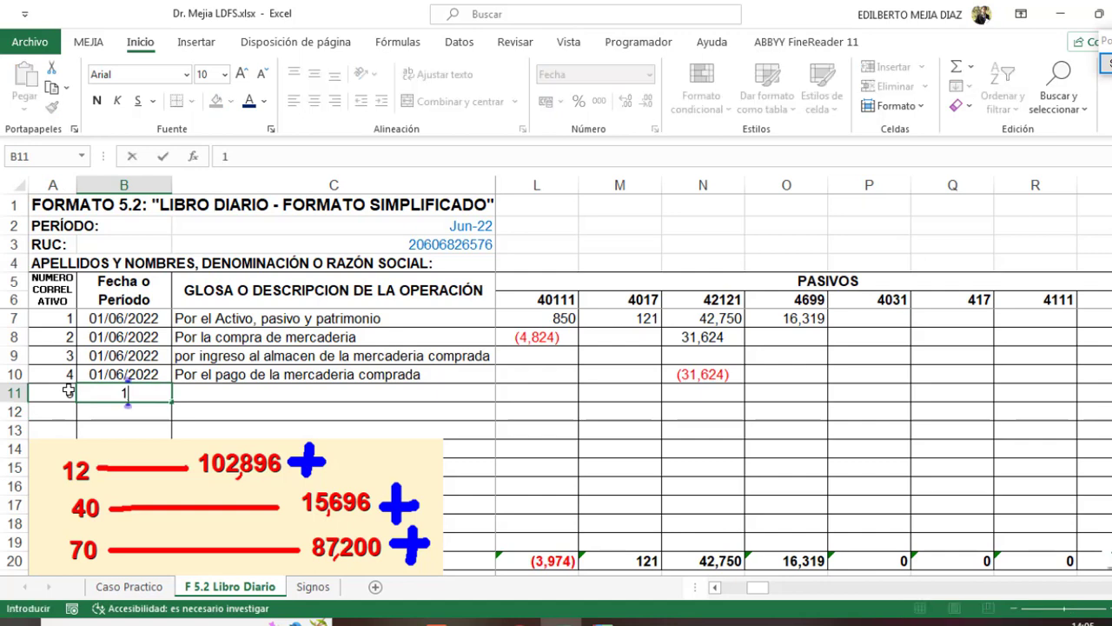
text(-6-22)
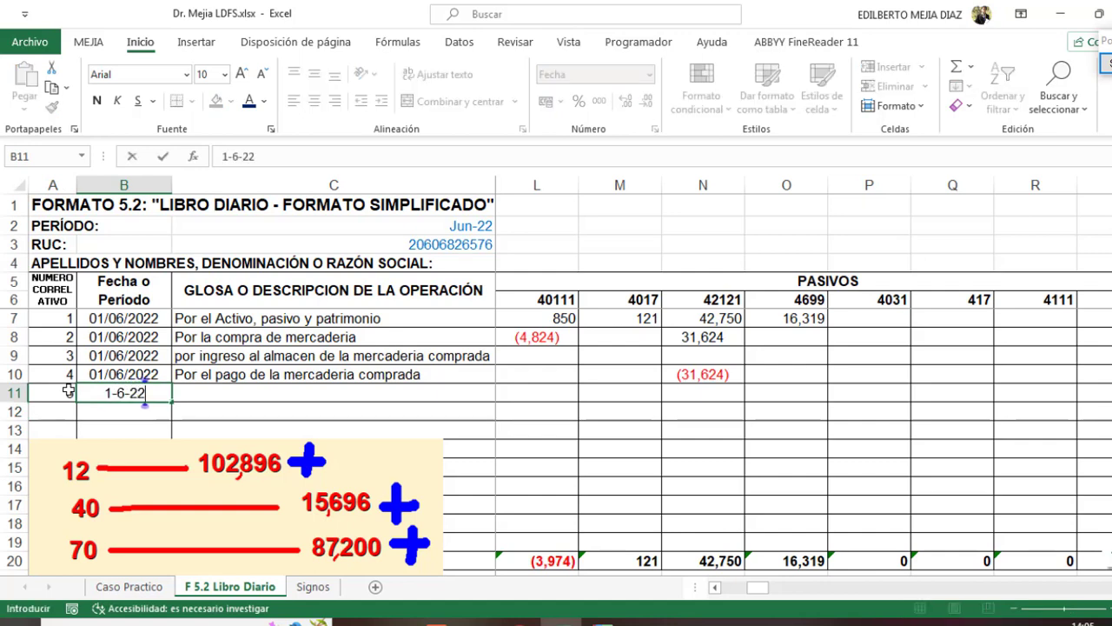
key(Tab)
- Enter the description 'Por la venta de mercaderia F/ E001-467', checking the invoice number on Caso Practico
text(Por la)
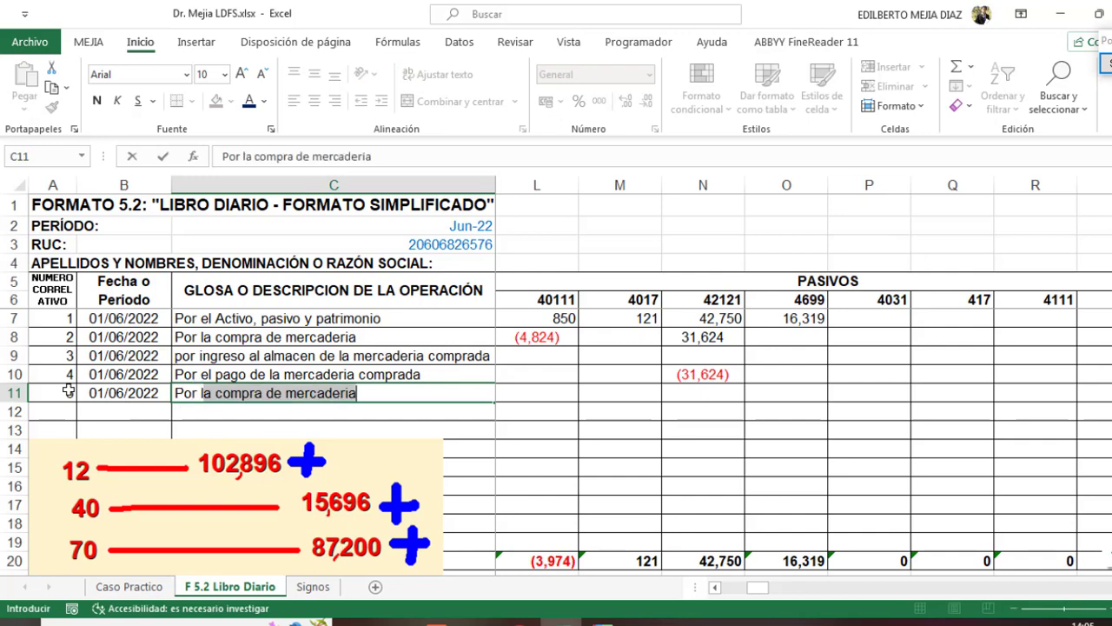
text( venta de mer)
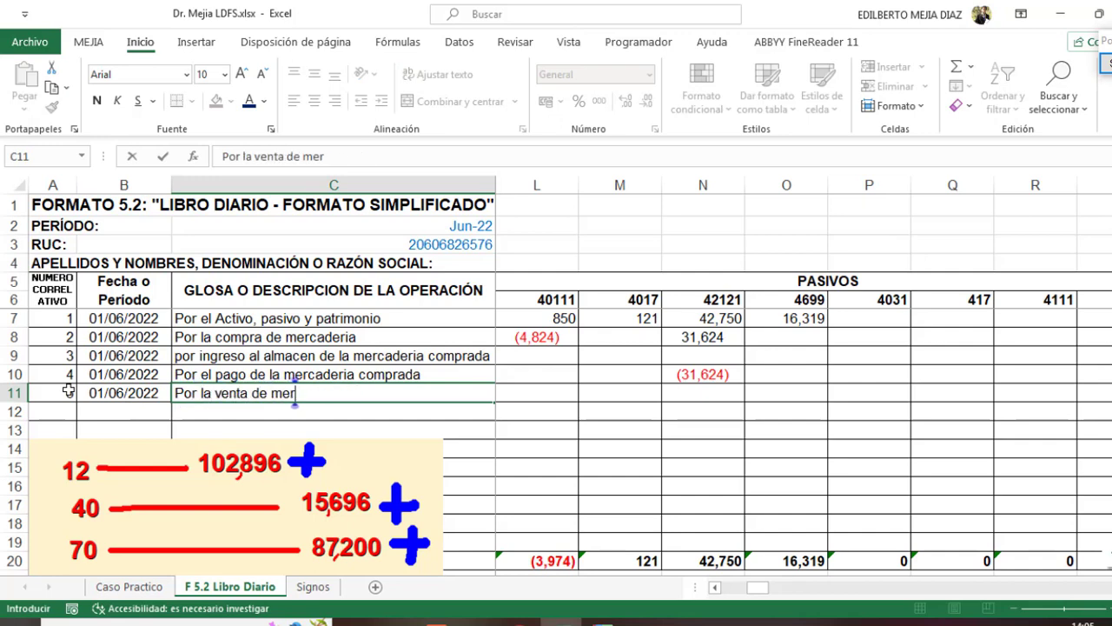
text(caderia )
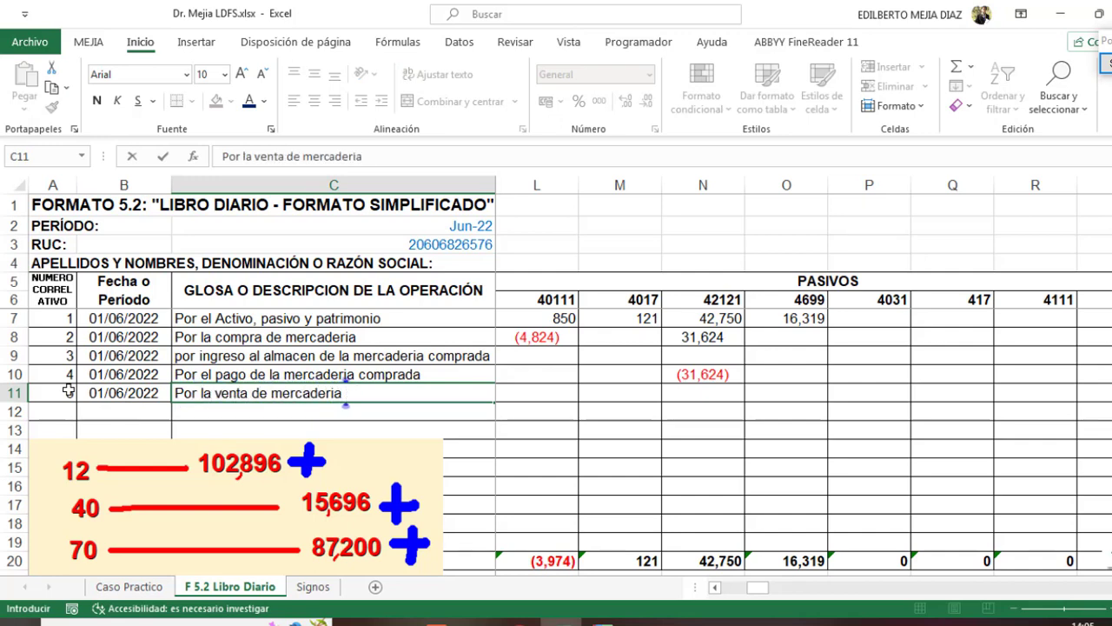
text(F/ )
text(E00)
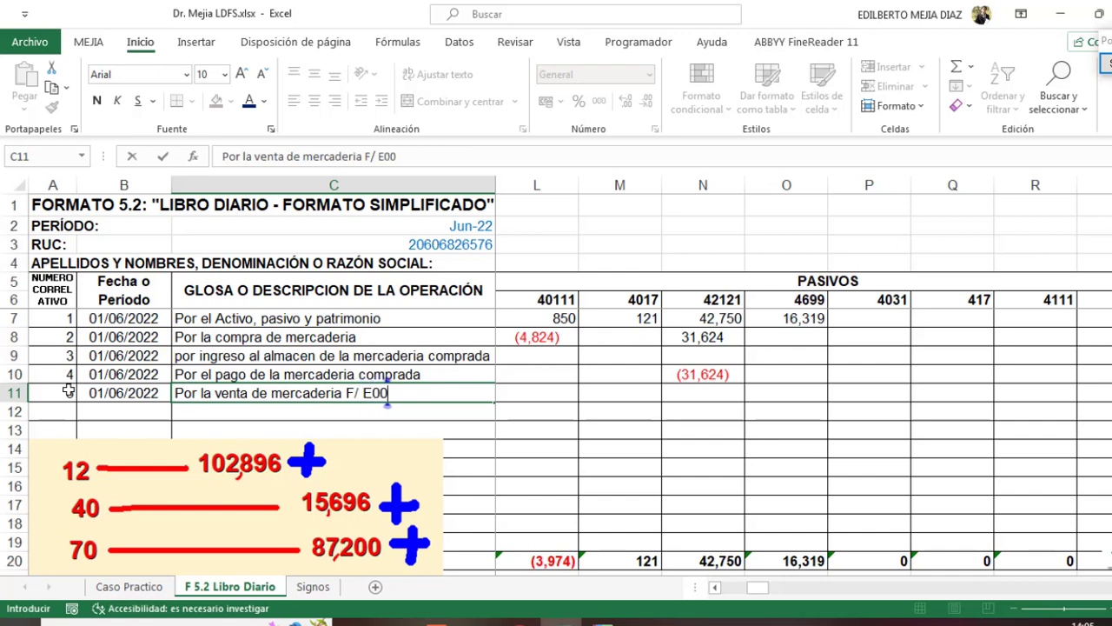
text(1-)
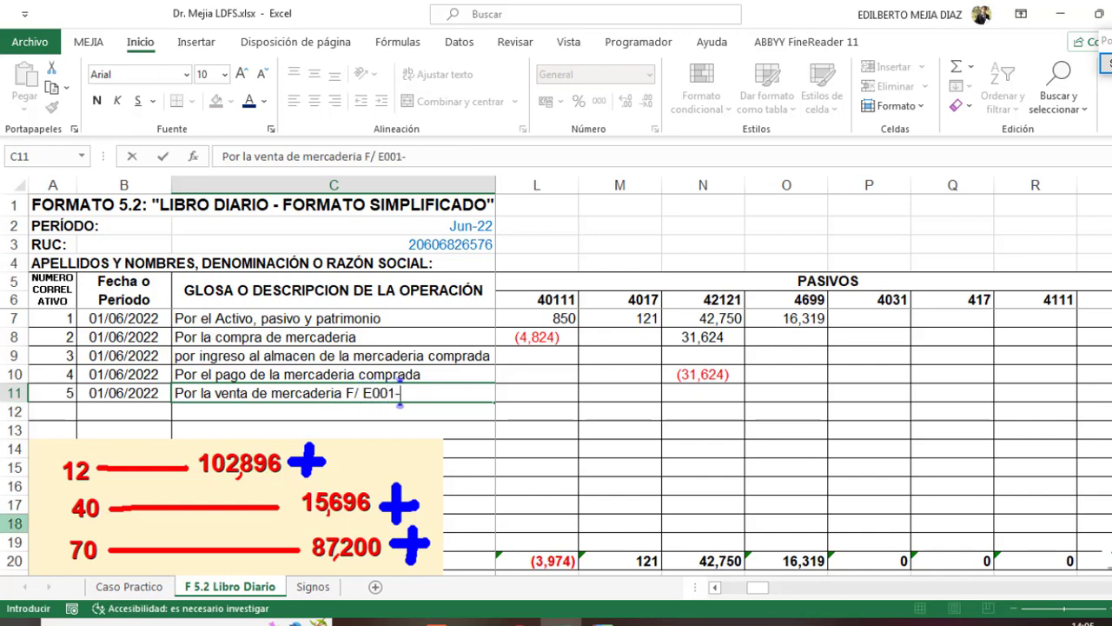
key(ctrl+Page_Up)
click(224, 591)
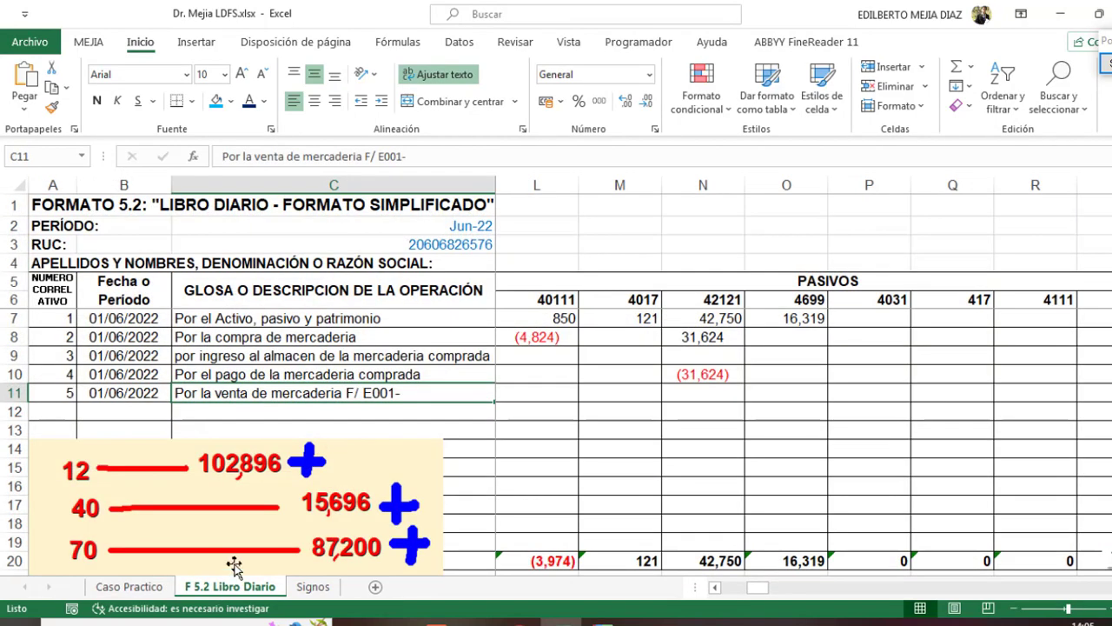
click(423, 156)
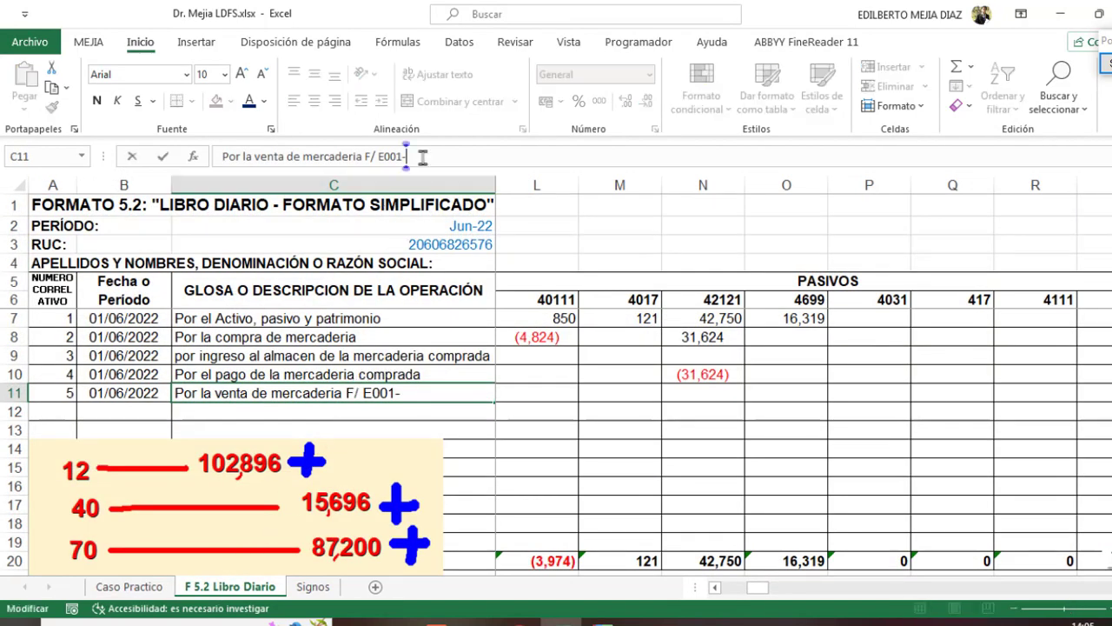
text(467)
key(Return)
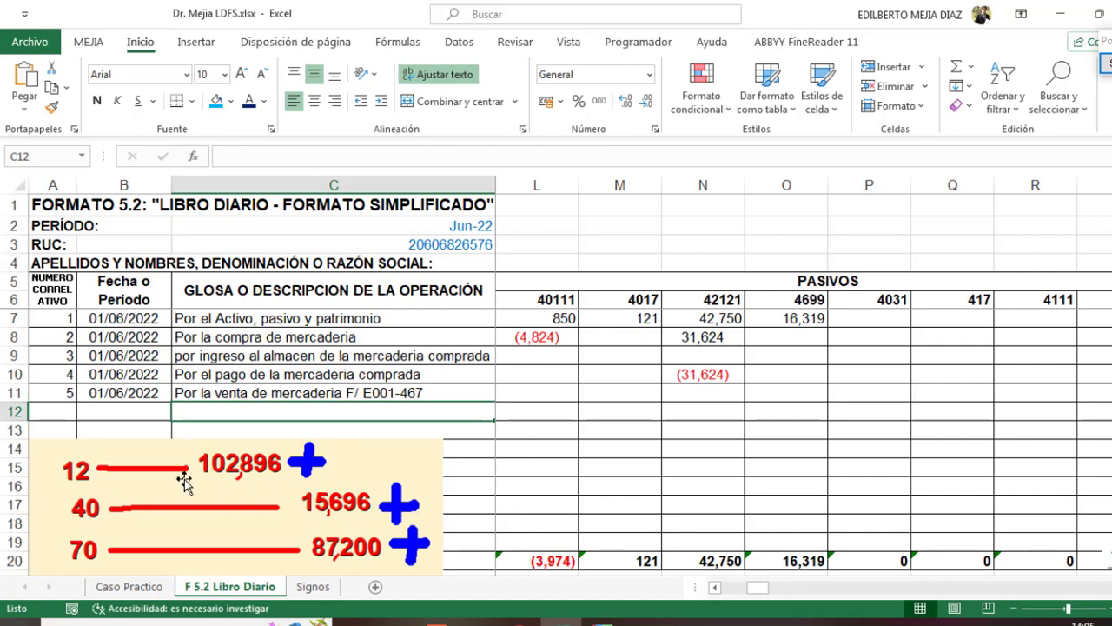
- Post 102,896 to account 12121 for entry 5
drag(758, 588, 730, 594)
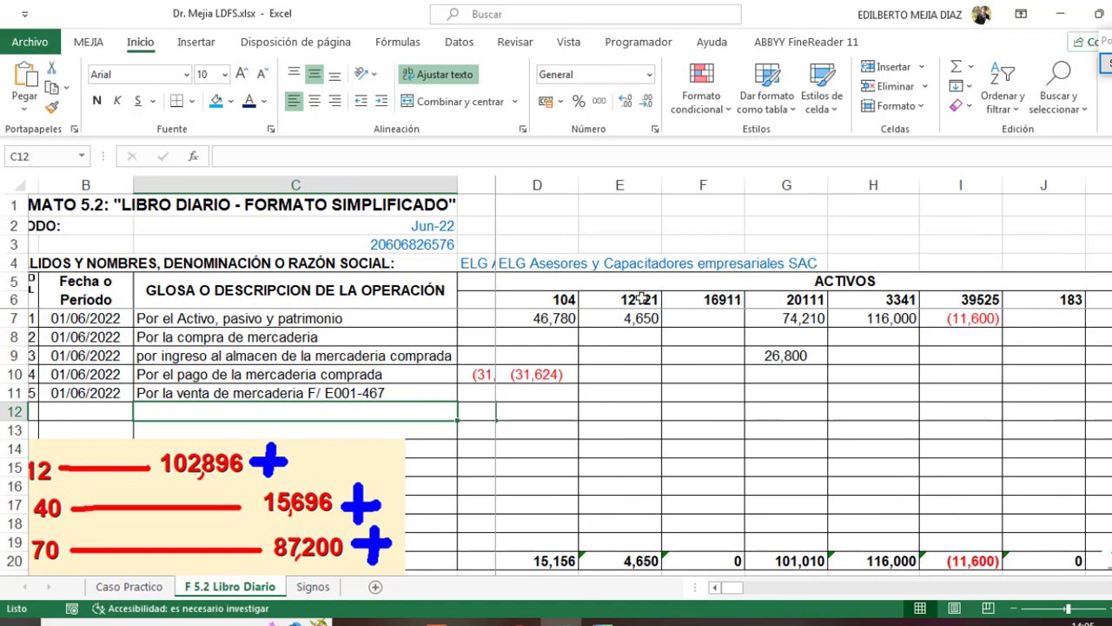
click(635, 393)
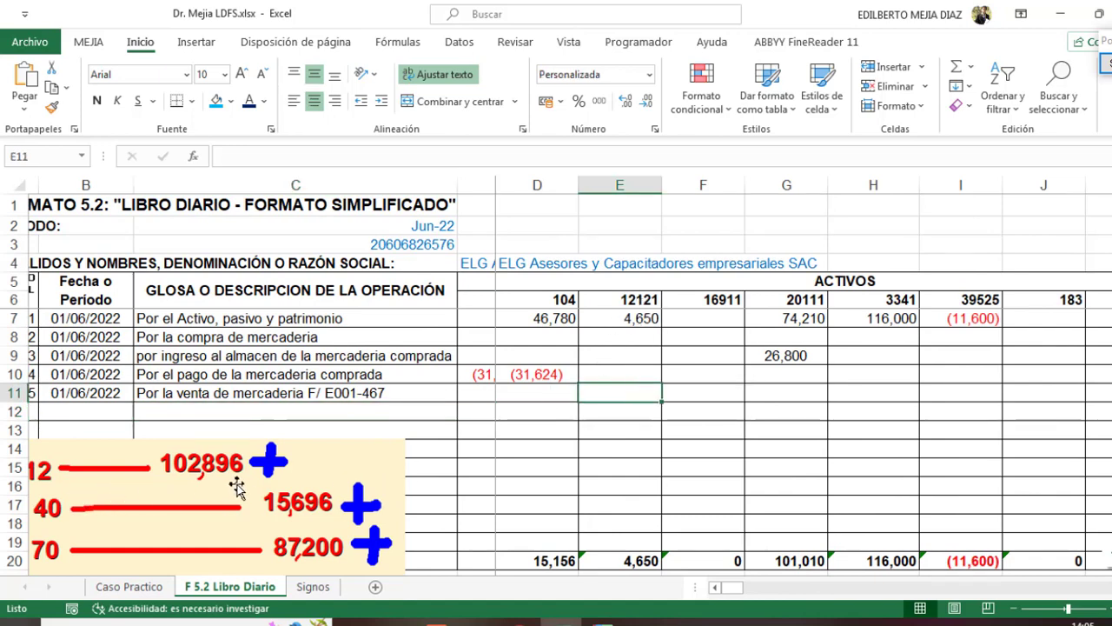
text(102)
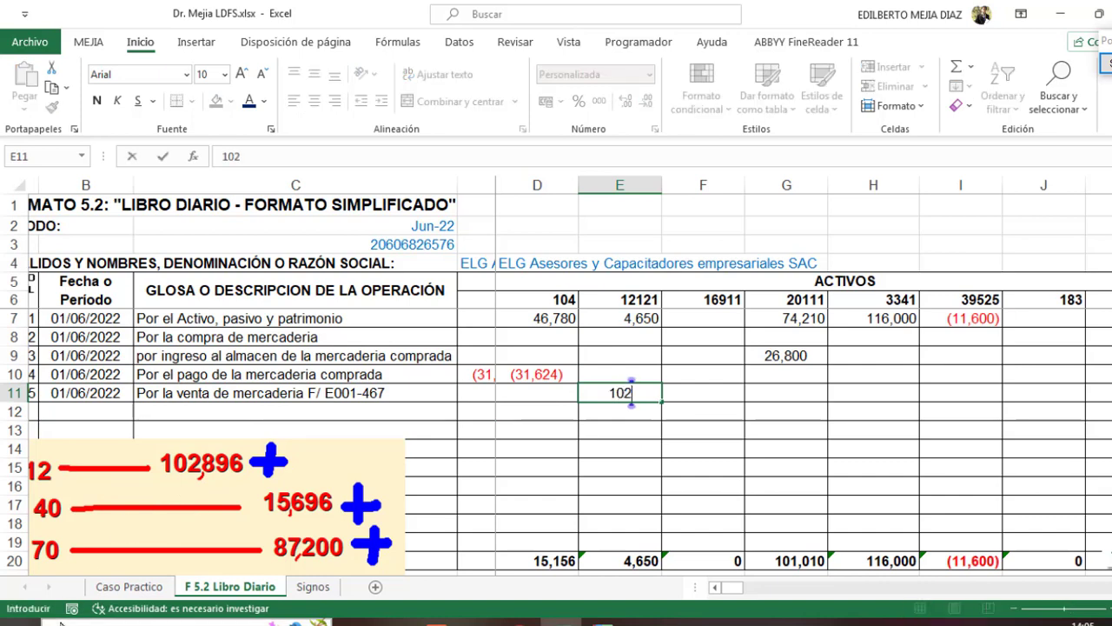
text(,89)
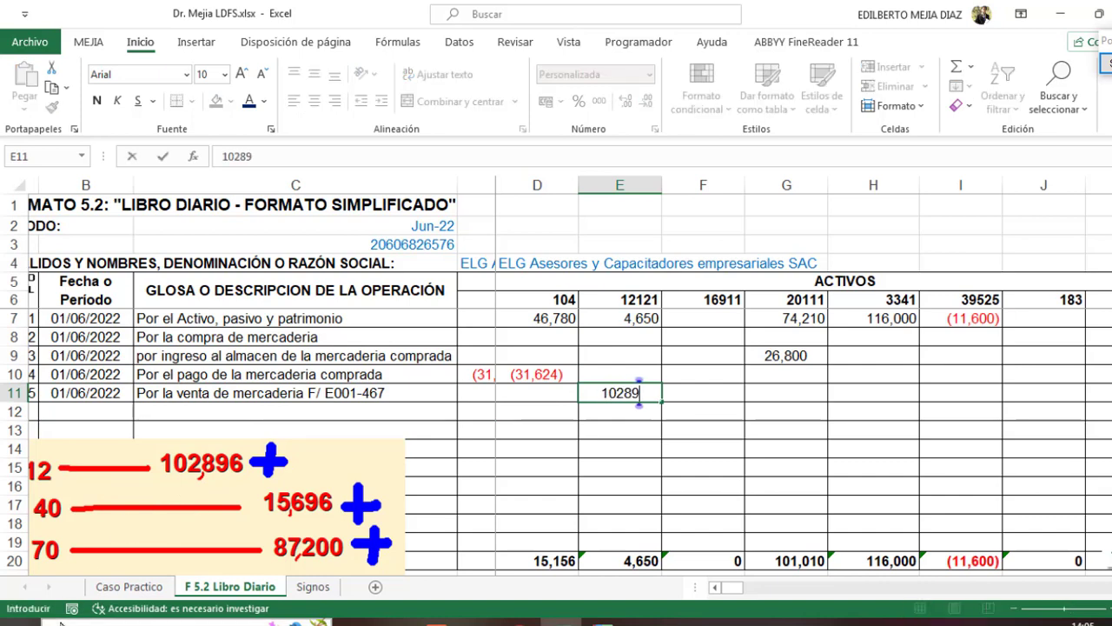
text(6)
key(Return)
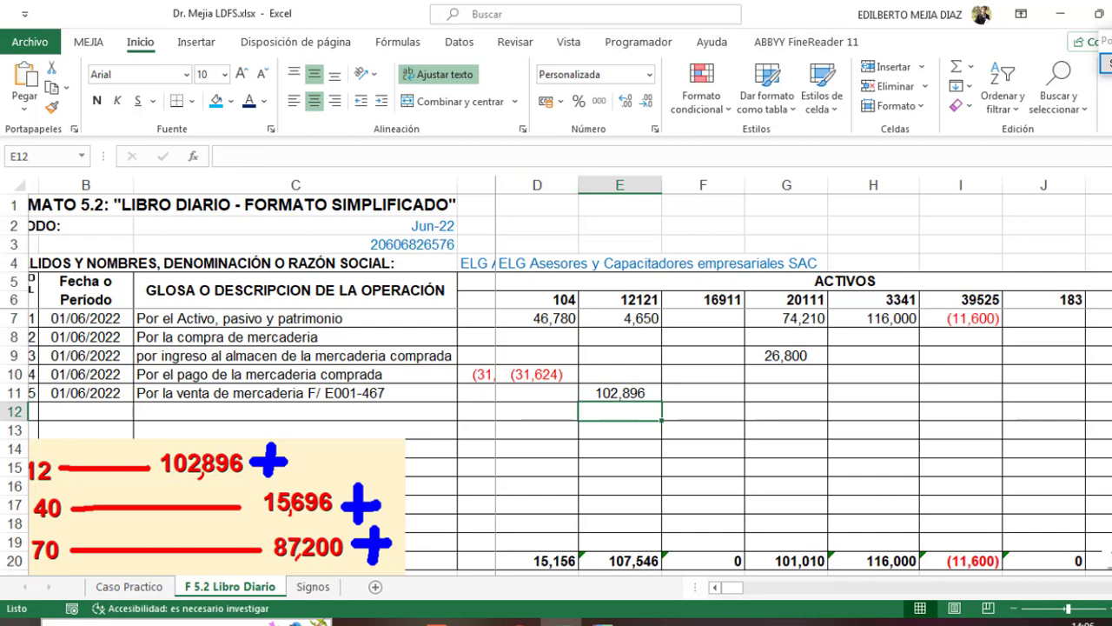
- Post 15,696 to account 40111 and 87,200 to account 70111
click(731, 590)
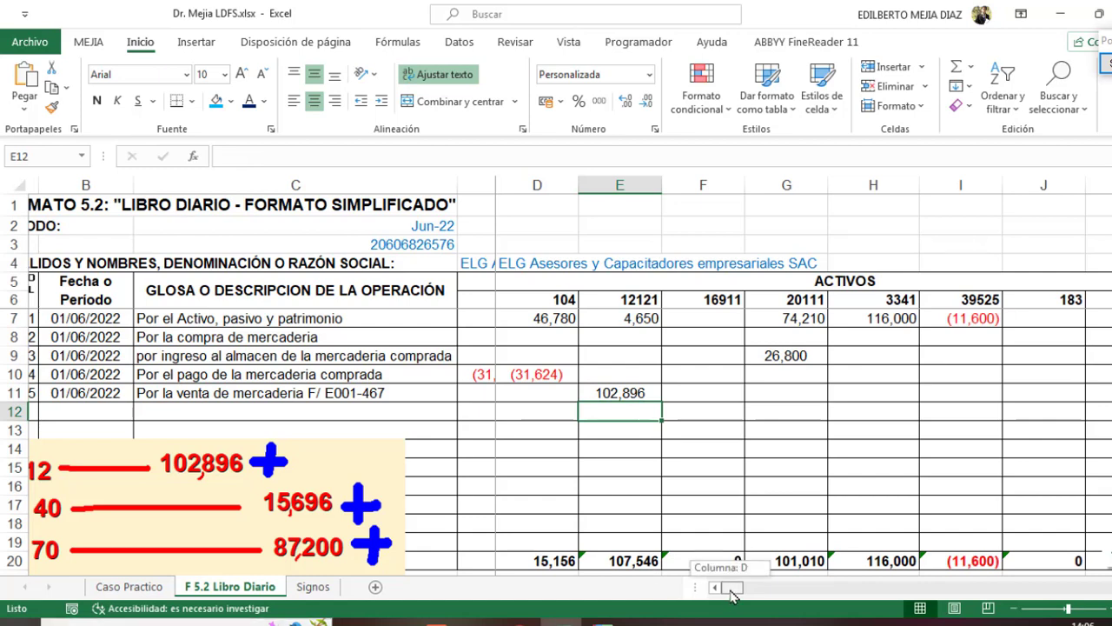
drag(731, 591, 756, 590)
click(629, 395)
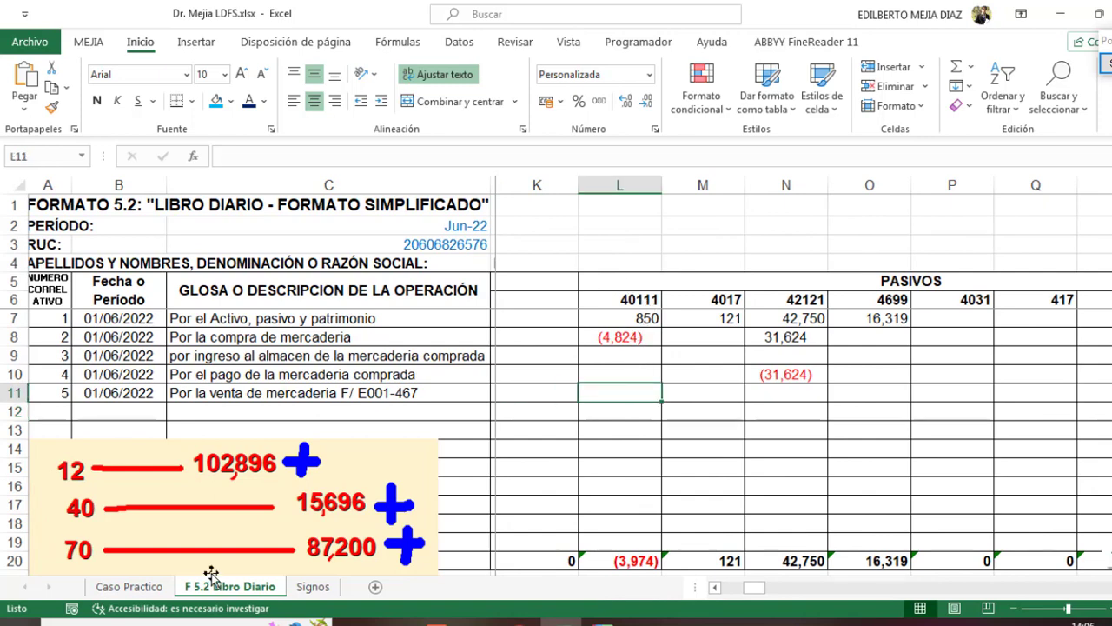
text(156)
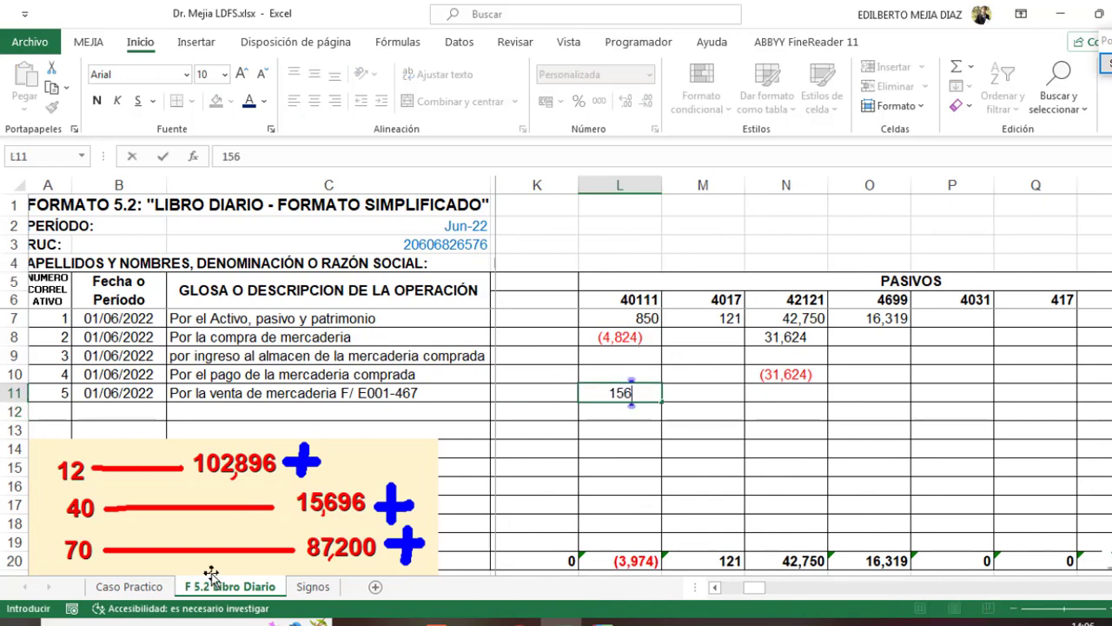
text(96)
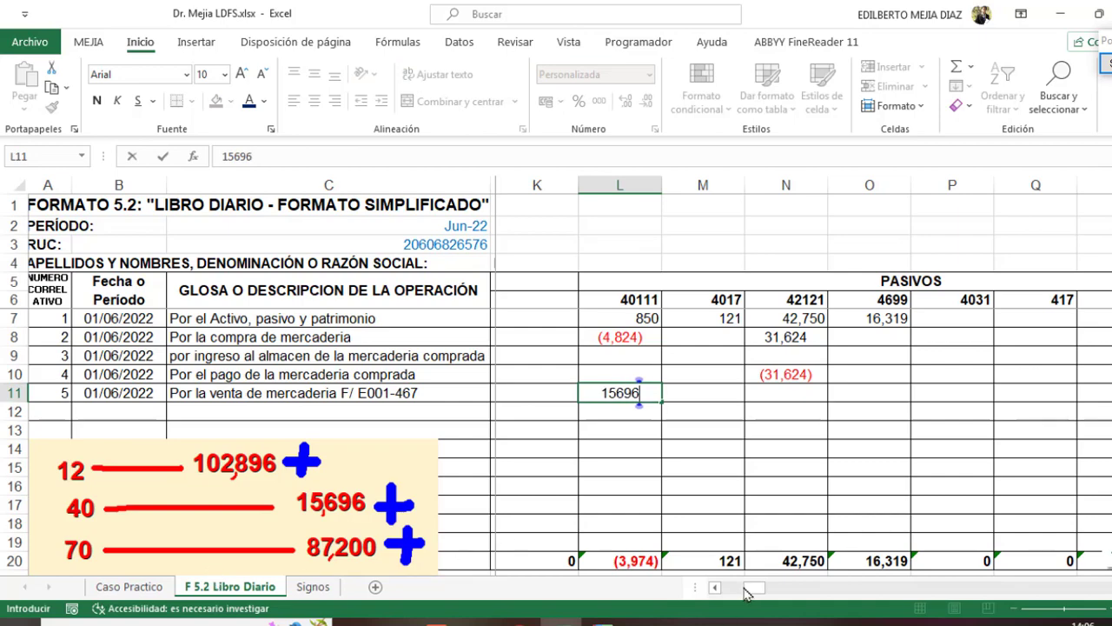
drag(750, 590, 826, 589)
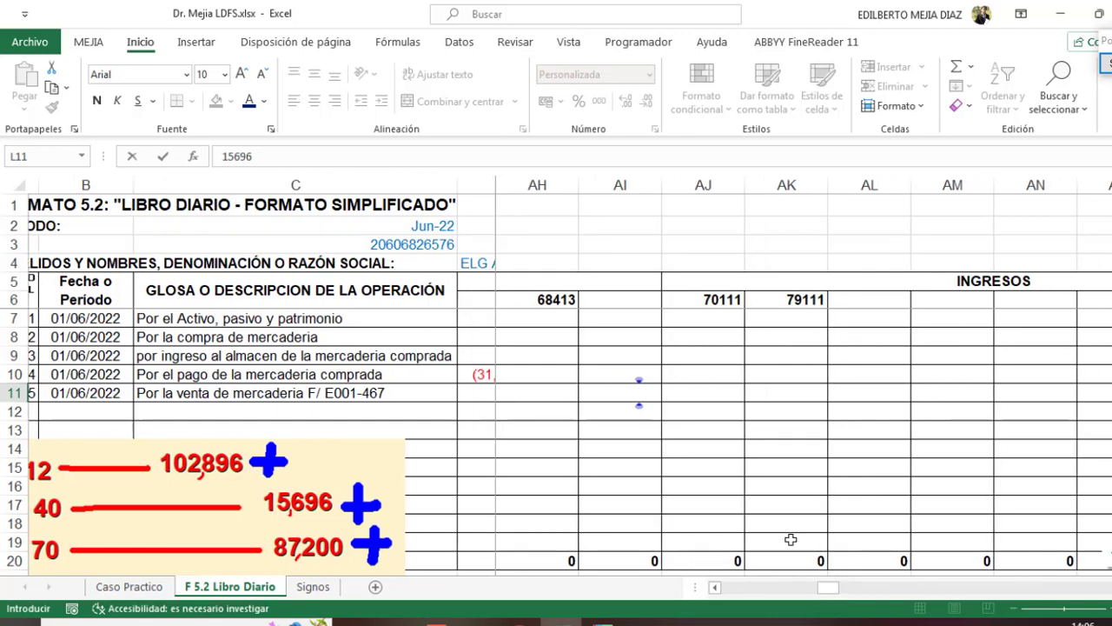
click(705, 389)
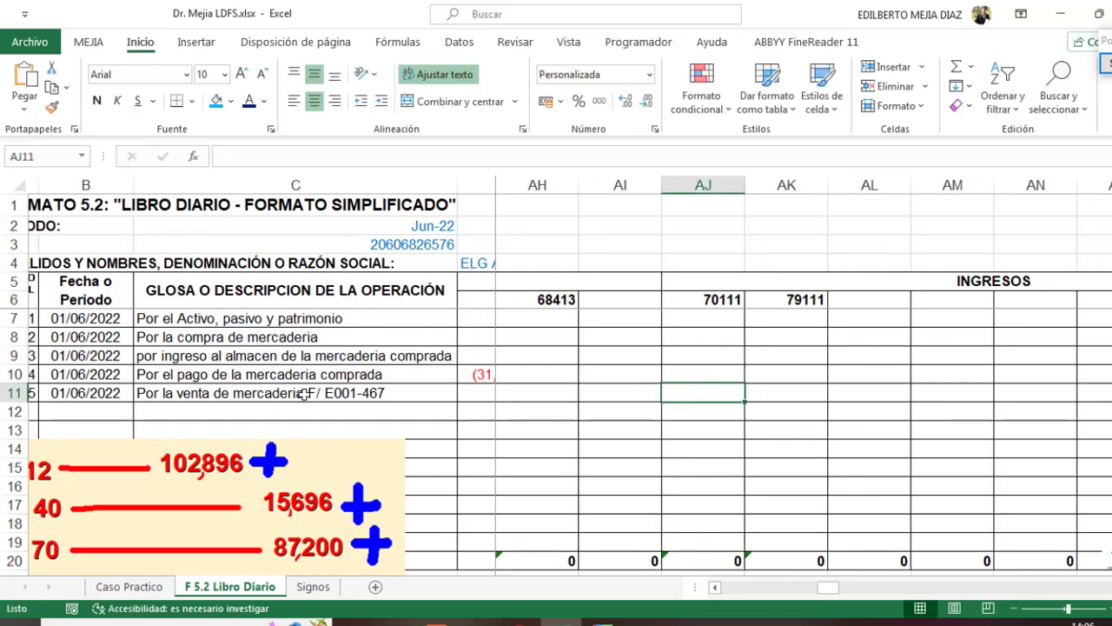
click(16, 387)
click(704, 394)
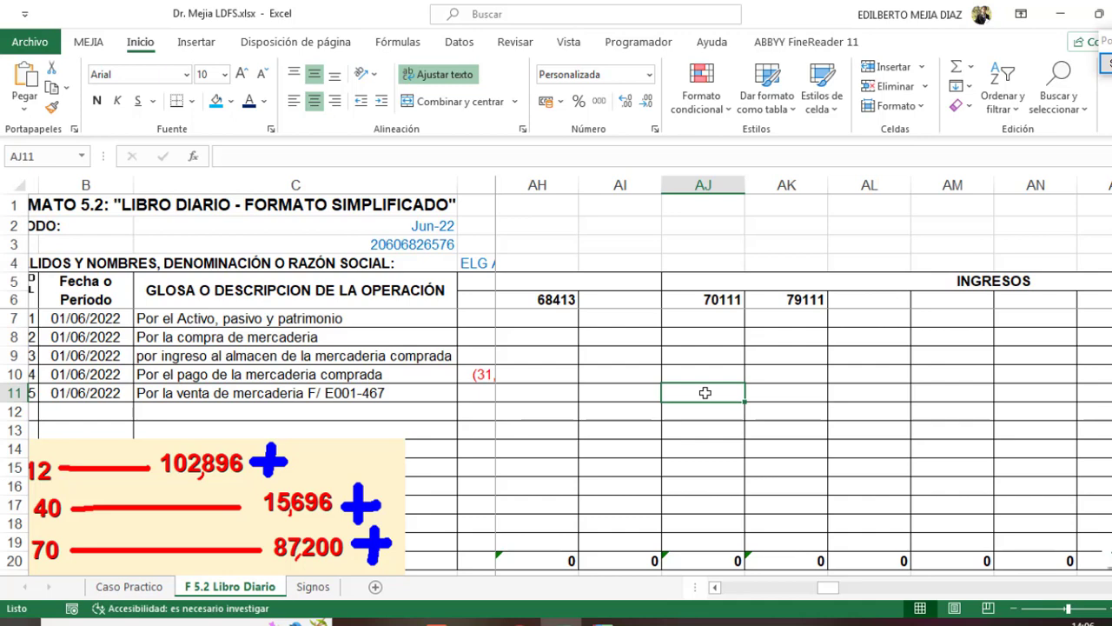
text(87200)
key(Return)
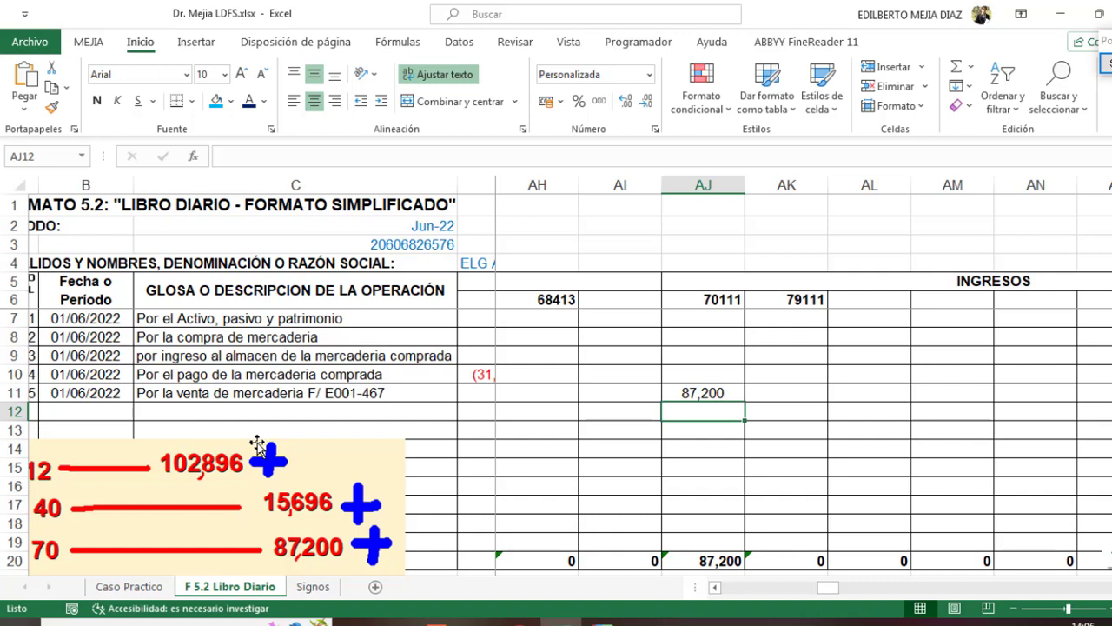
click(167, 591)
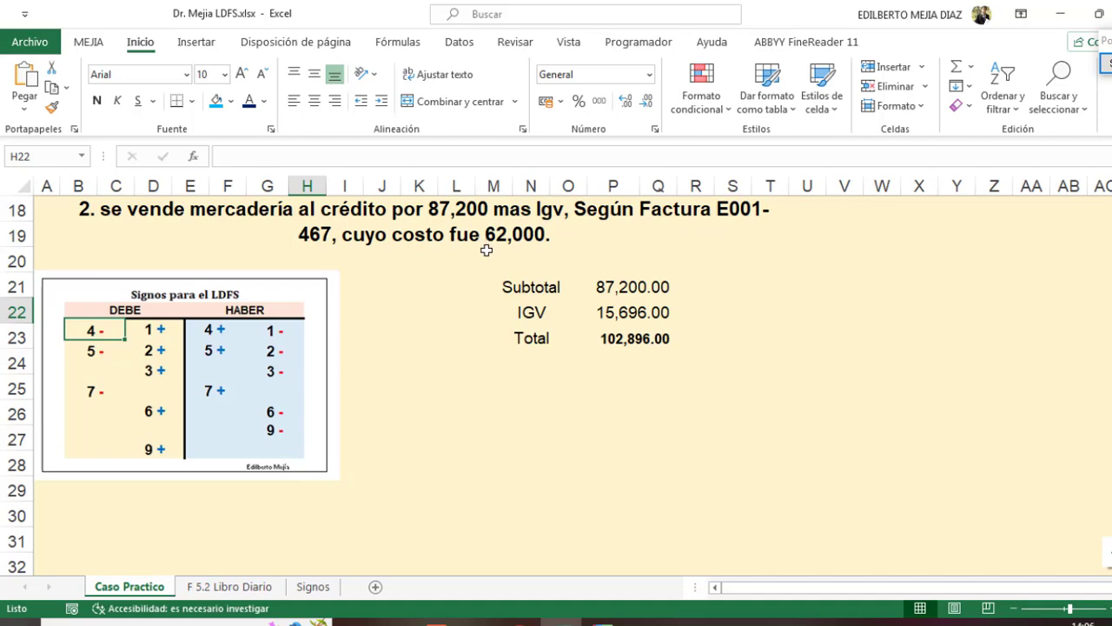
- Start entry 6 in row 12 with date 1-6-22
click(242, 589)
drag(134, 491, 135, 519)
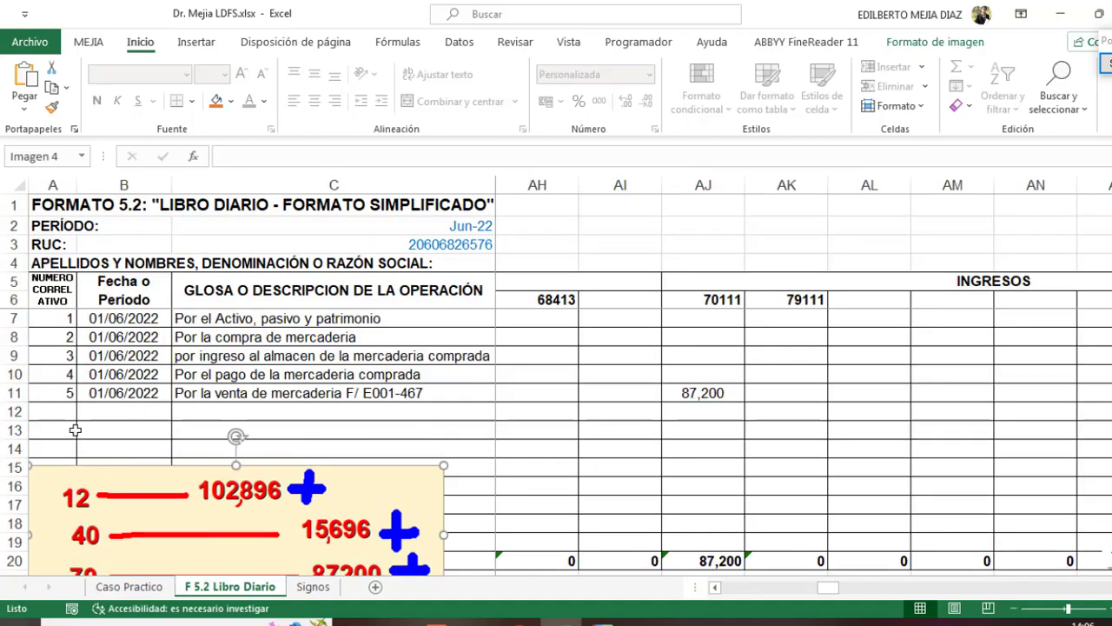
click(54, 411)
text(6)
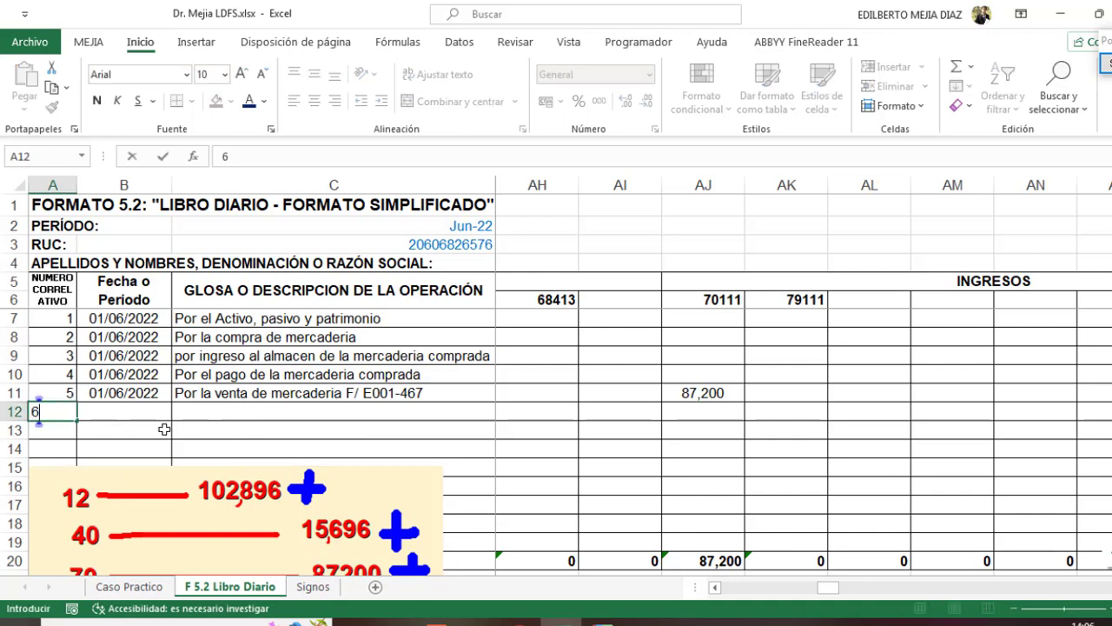
key(Tab)
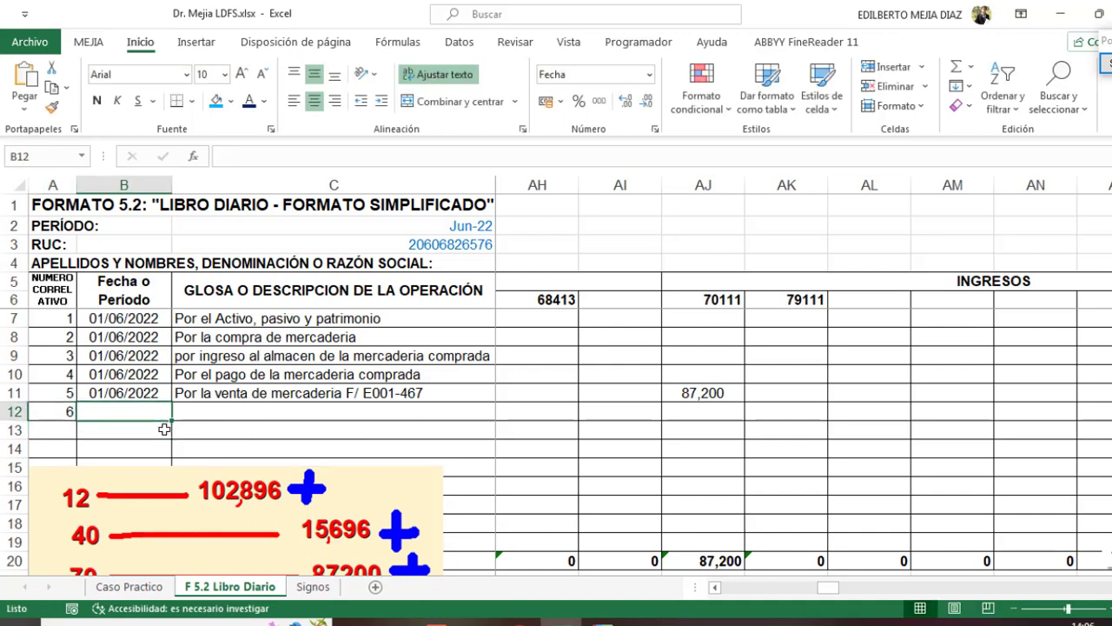
text(1-6-2)
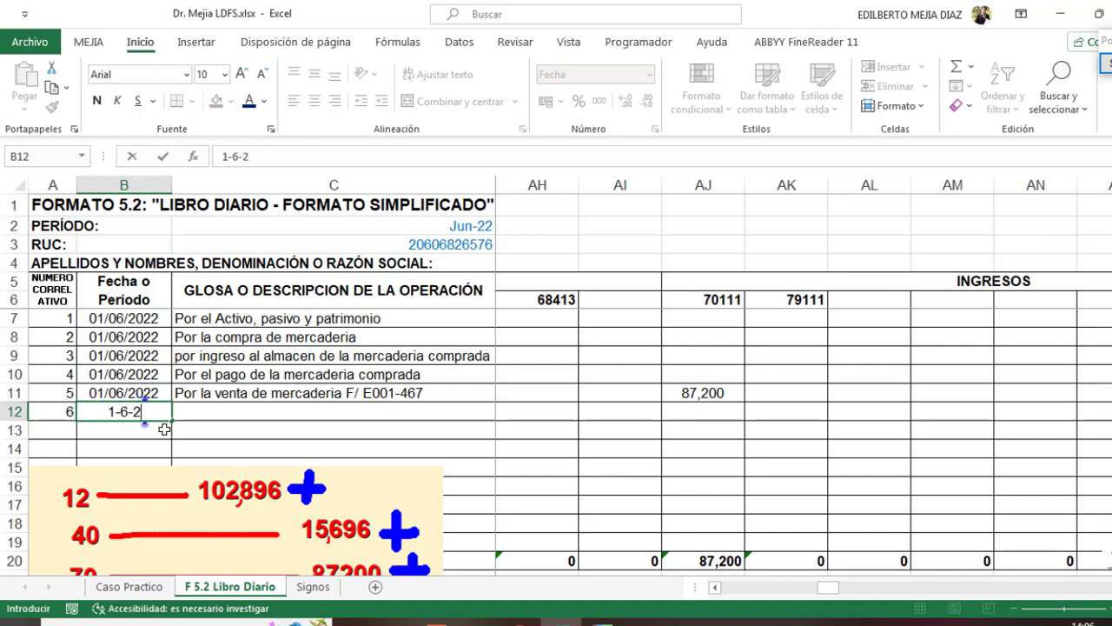
text(2)
key(Tab)
- Enter the description 'Por el costo de venta de la mercaderia vendida' and delete the annotation picture
text(Por el costo de)
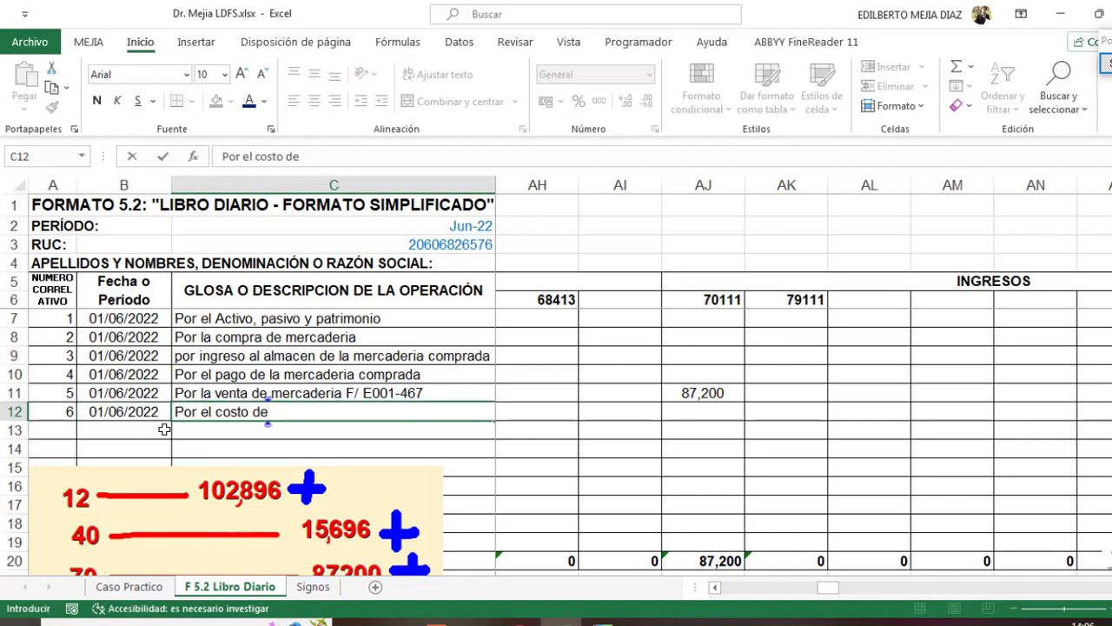
text( l venta de la me)
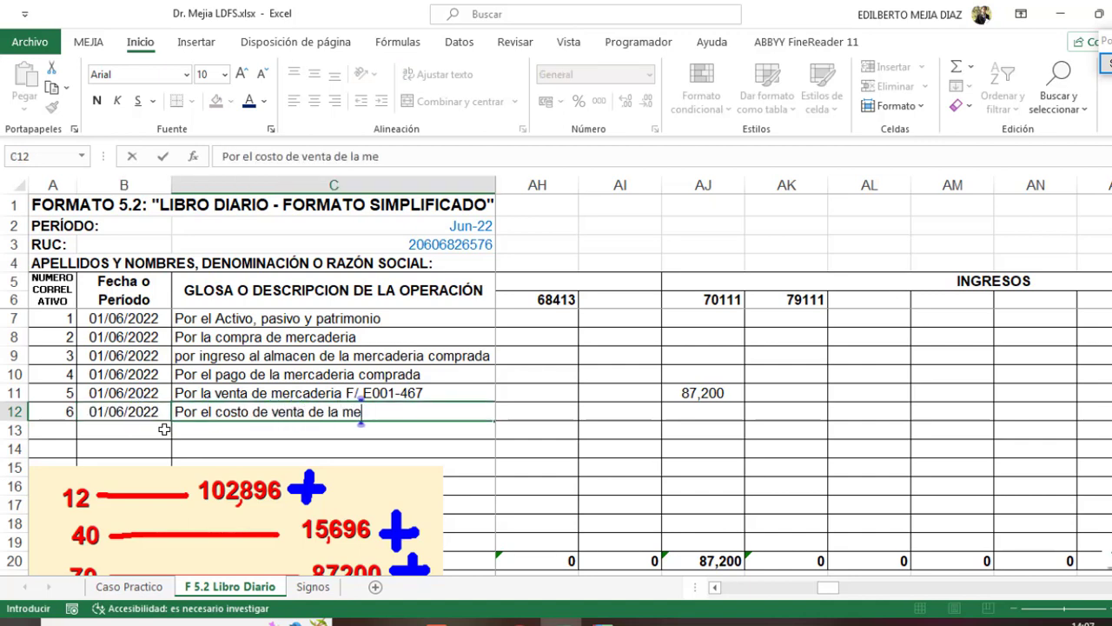
text(rcaderia )
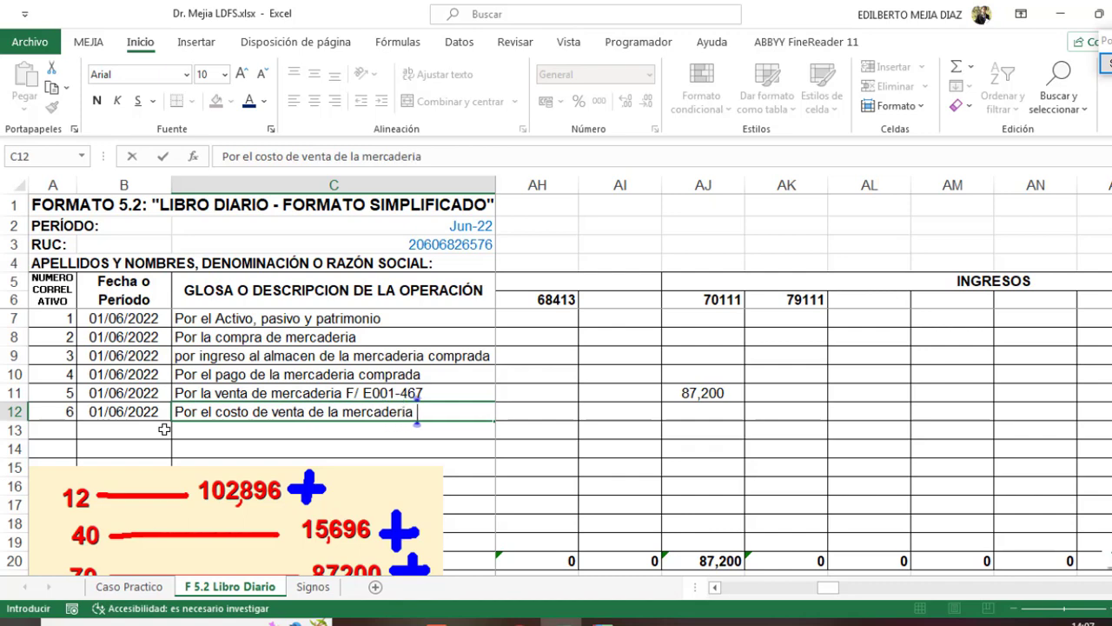
text(vendida)
key(Tab)
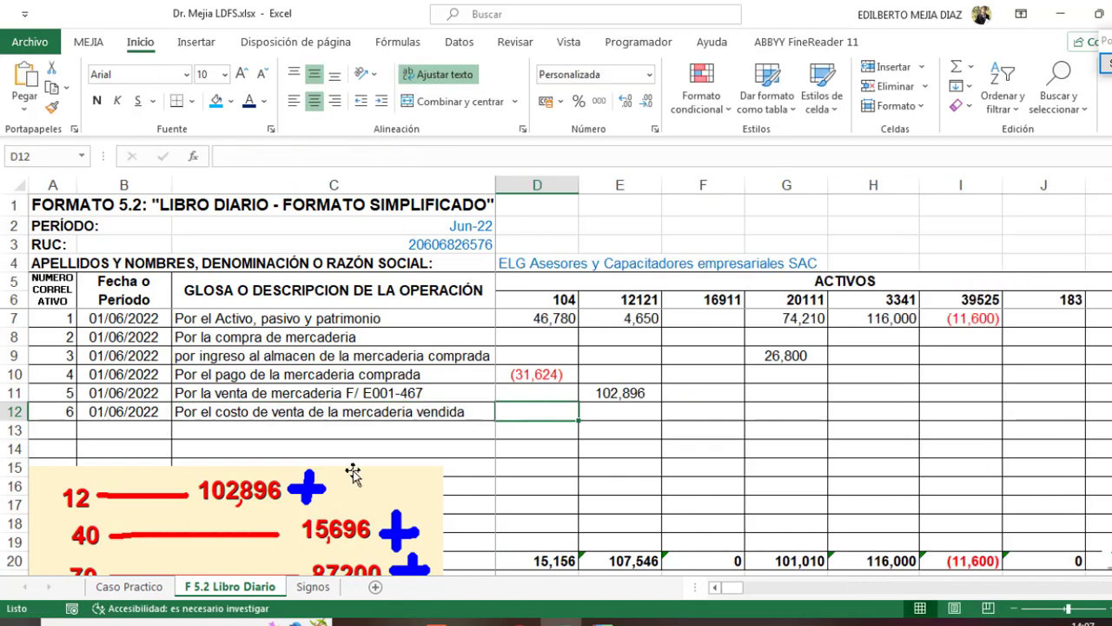
click(348, 484)
key(Delete)
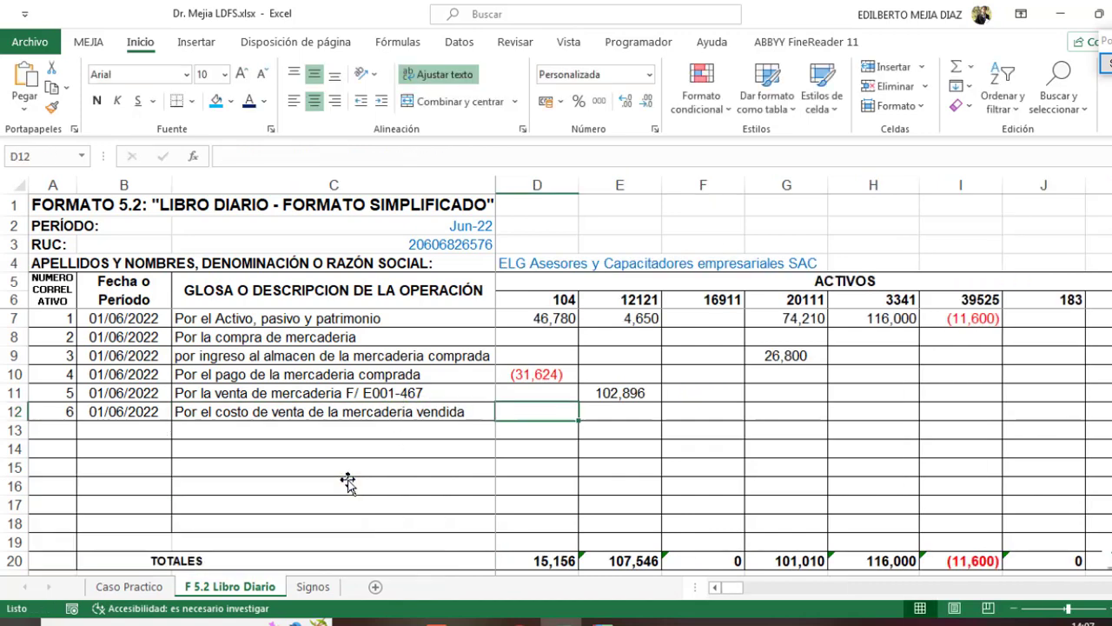
click(1106, 63)
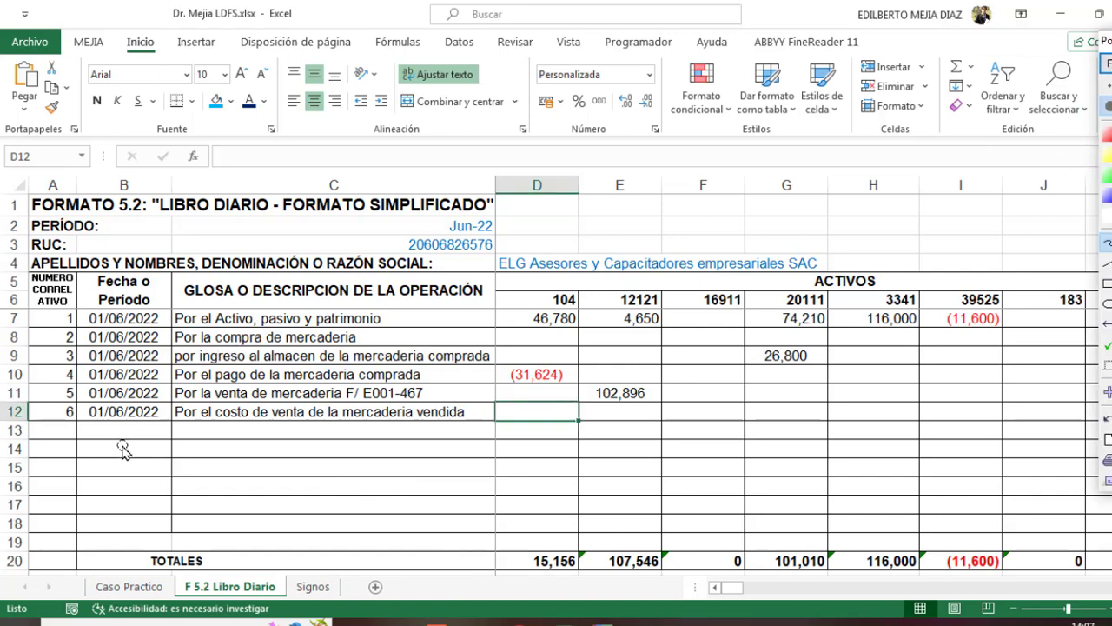
mouse_move(155, 433)
mouse_down()
mouse_move(131, 457)
mouse_move(176, 450)
mouse_move(160, 478)
mouse_up()
drag(109, 517, 131, 556)
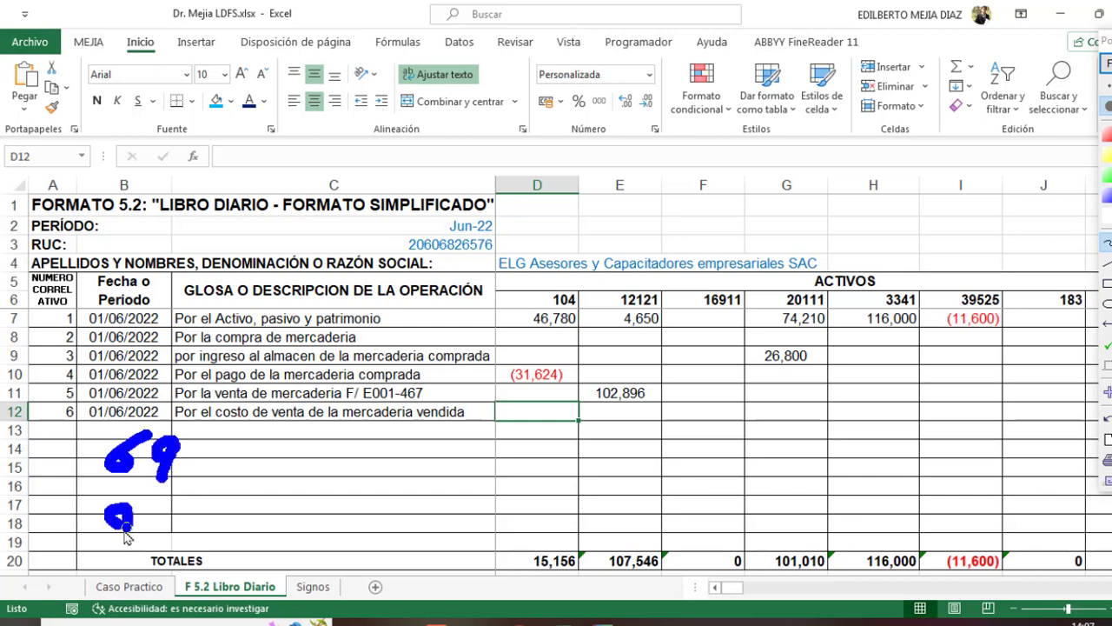
mouse_move(165, 520)
mouse_down()
mouse_move(228, 542)
mouse_move(414, 544)
mouse_up()
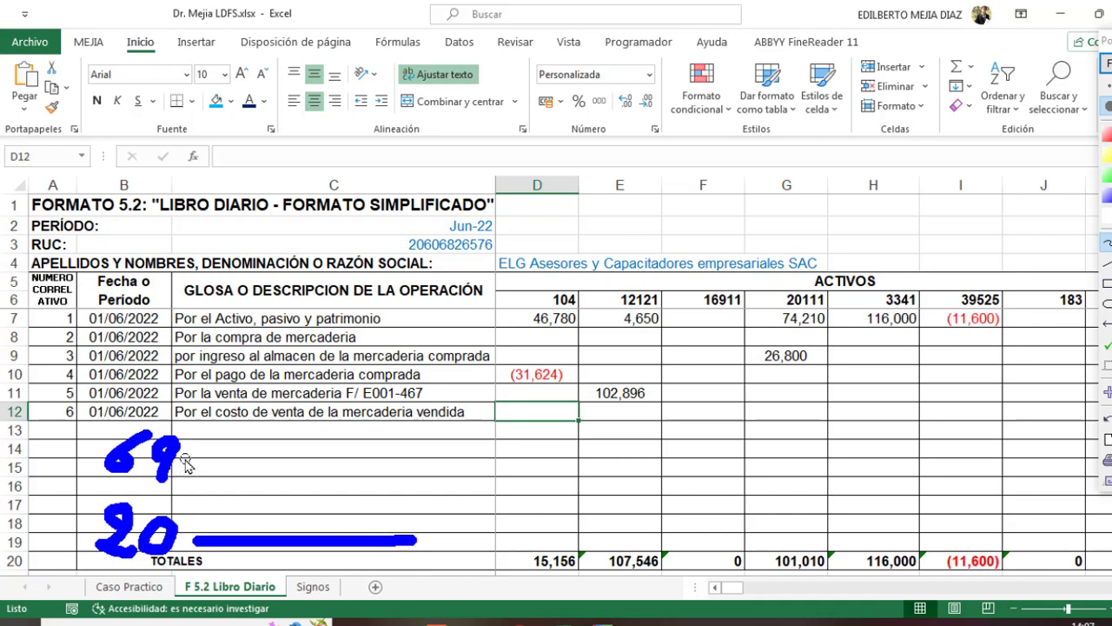
drag(181, 461, 264, 461)
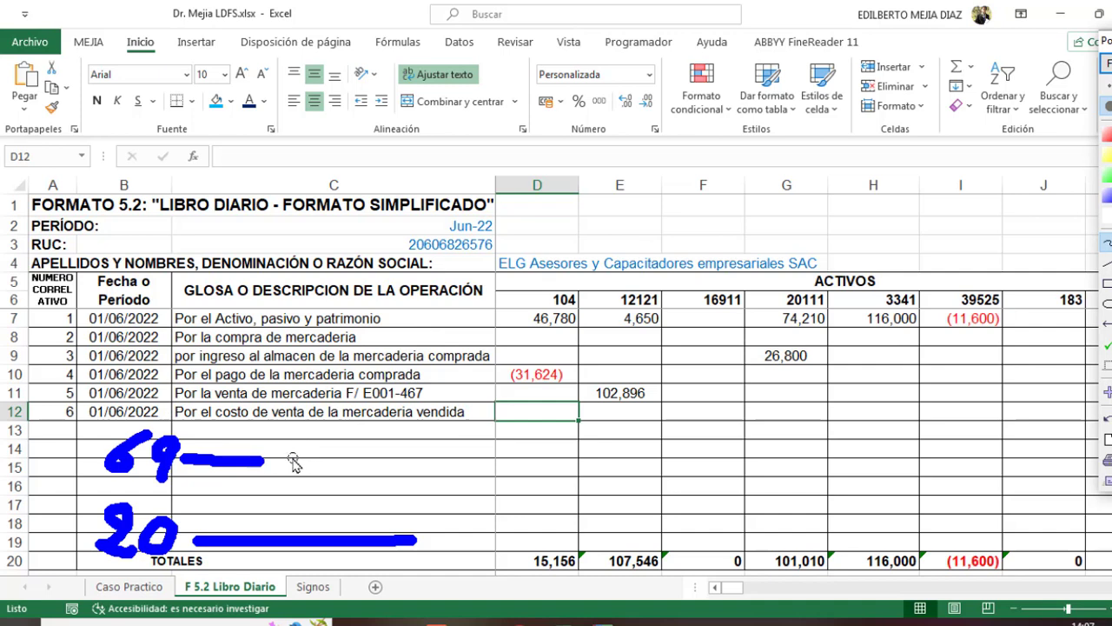
mouse_move(280, 460)
mouse_down()
mouse_move(320, 460)
mouse_move(299, 483)
mouse_up()
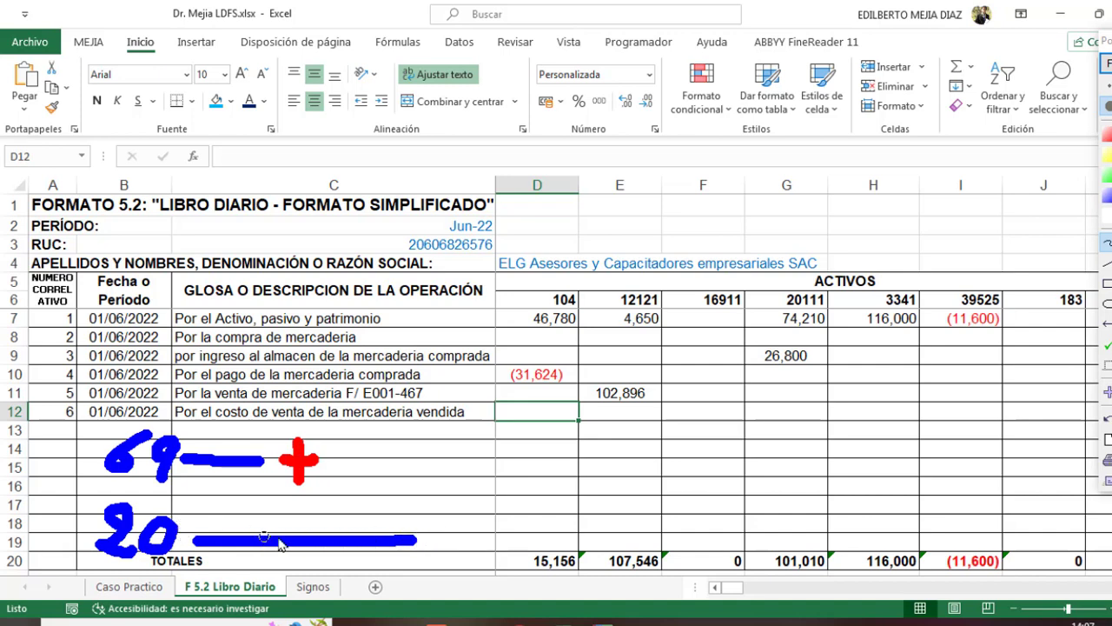
mouse_move(461, 521)
mouse_down()
mouse_move(458, 563)
mouse_move(497, 539)
mouse_move(497, 563)
mouse_up()
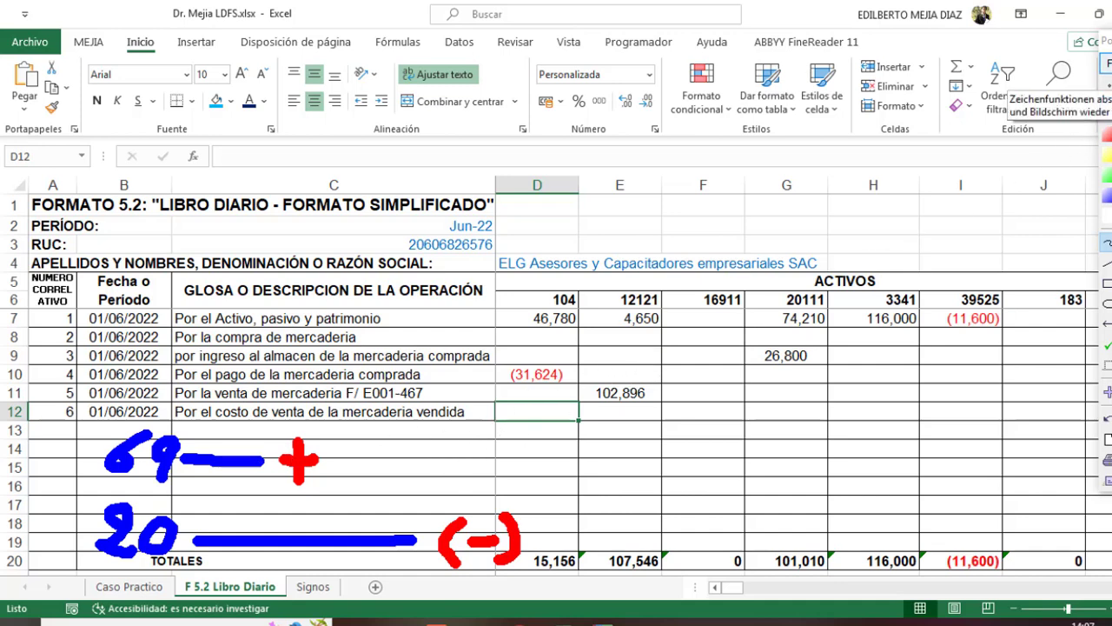
click(1106, 65)
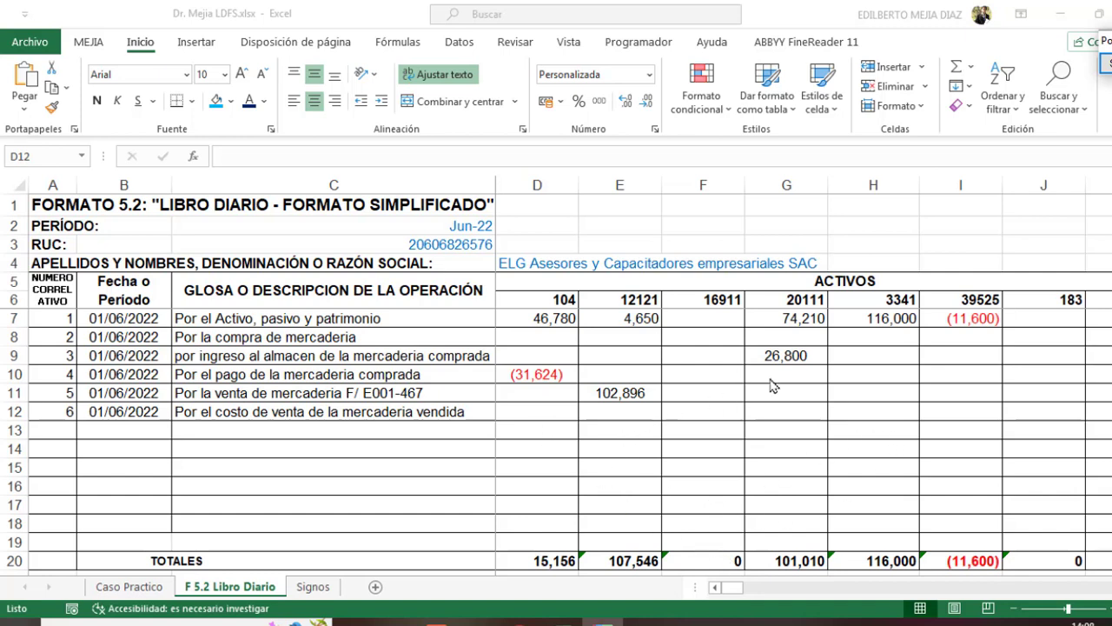
- Enter -62000 under account 20111 in G12, after checking Caso Practico
click(787, 410)
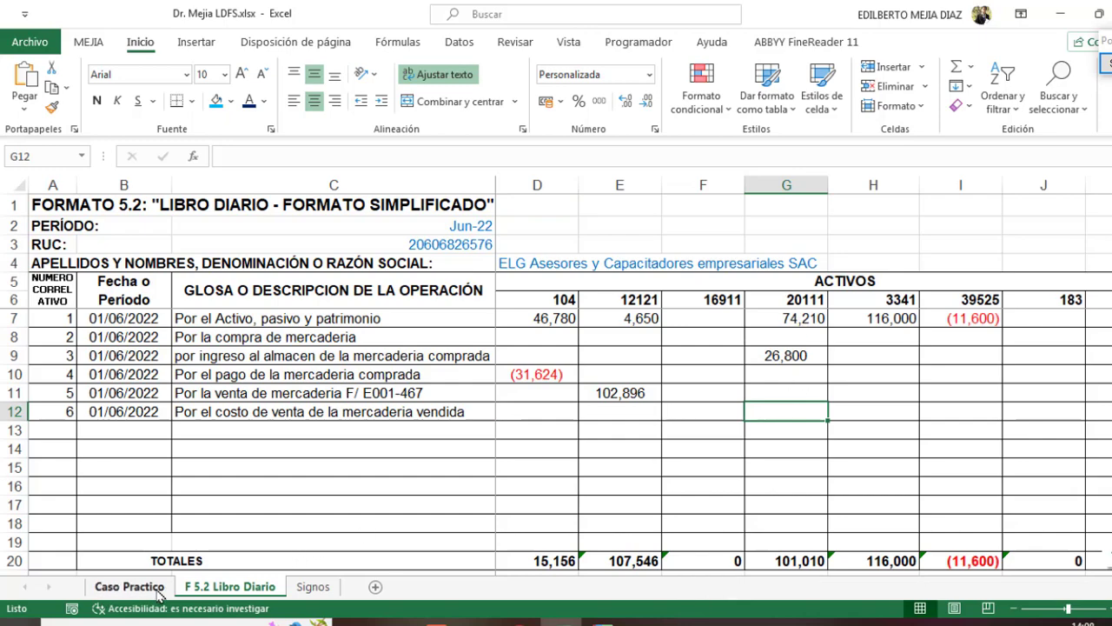
click(131, 587)
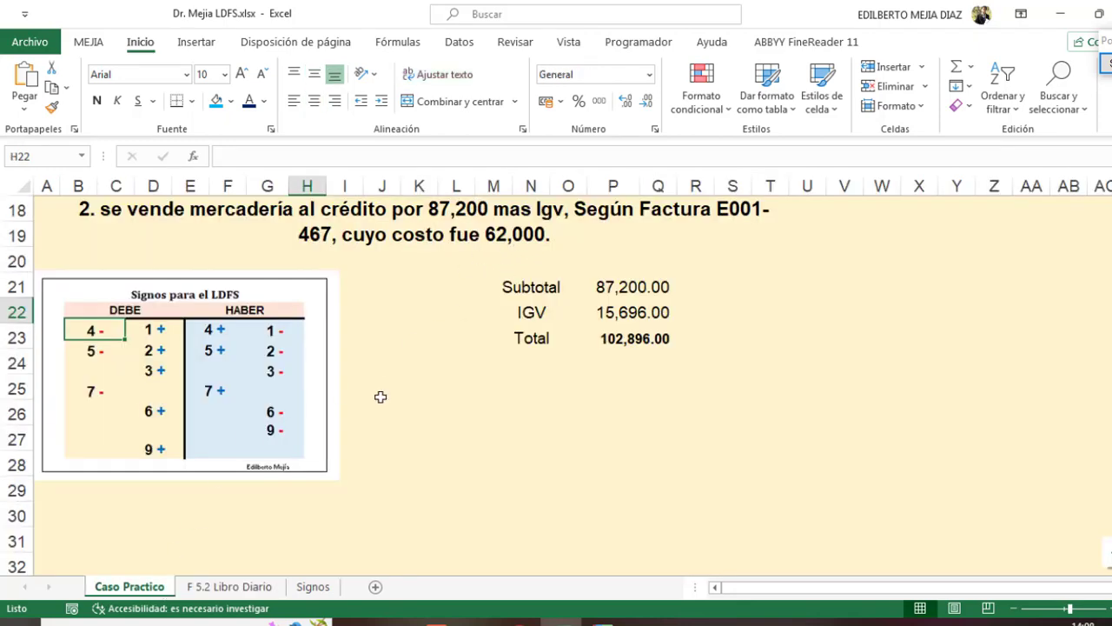
click(254, 589)
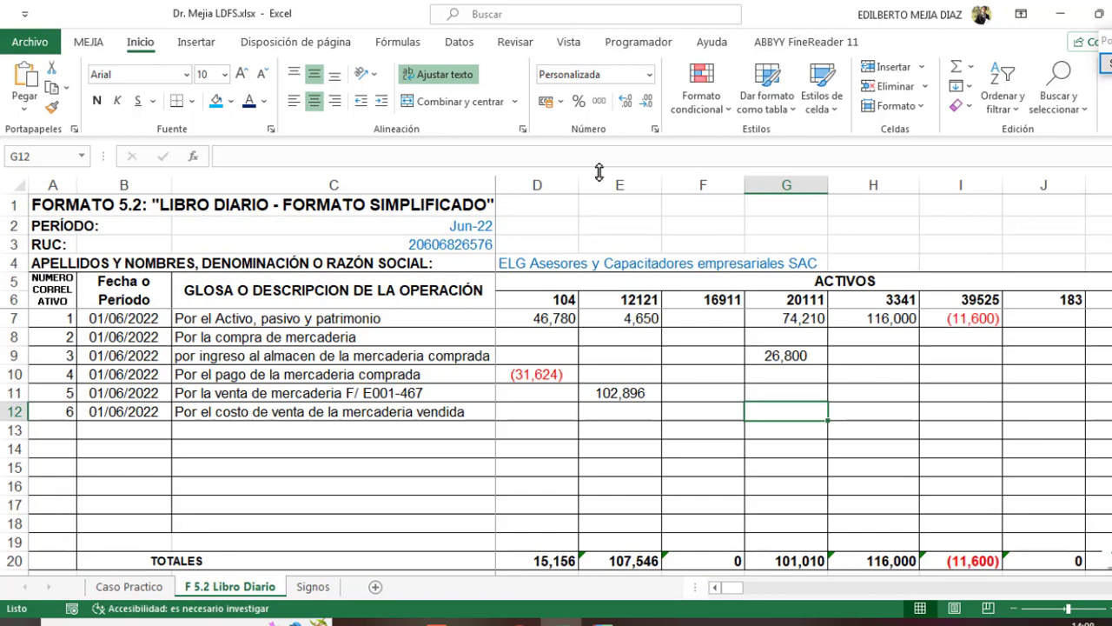
text(-)
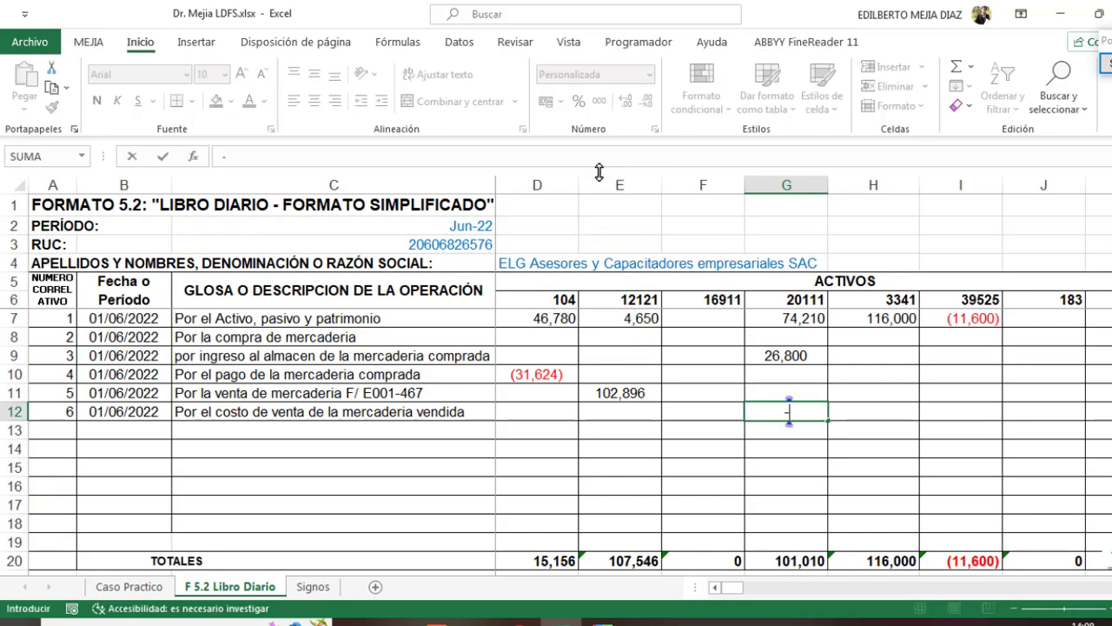
text(62000)
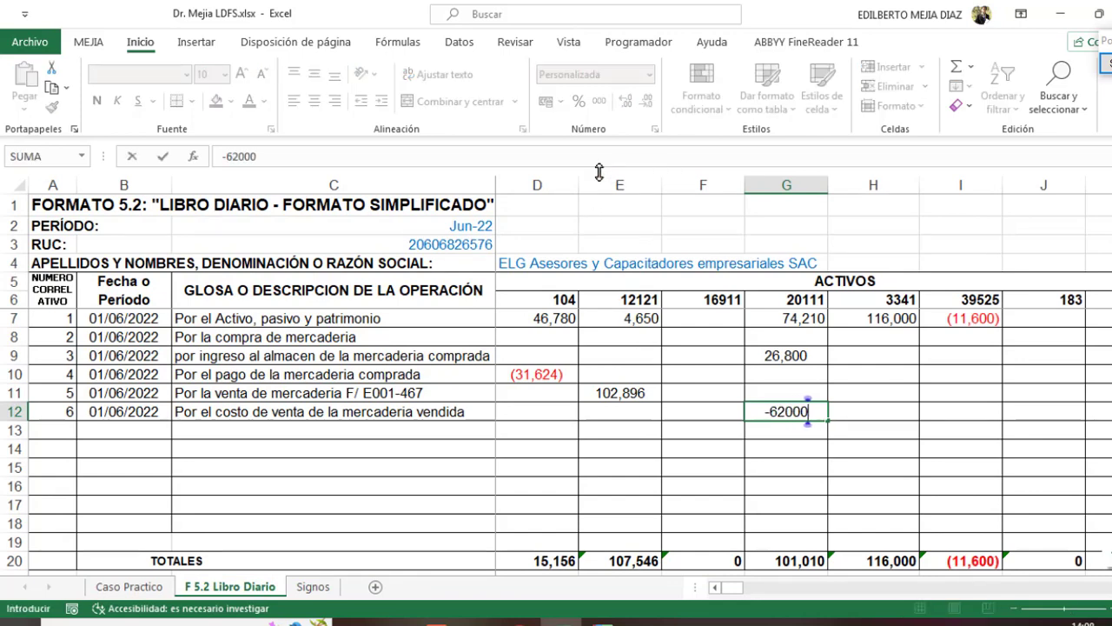
key(Return)
- Post 62,000 to account 69111 in cell AE12
click(15, 411)
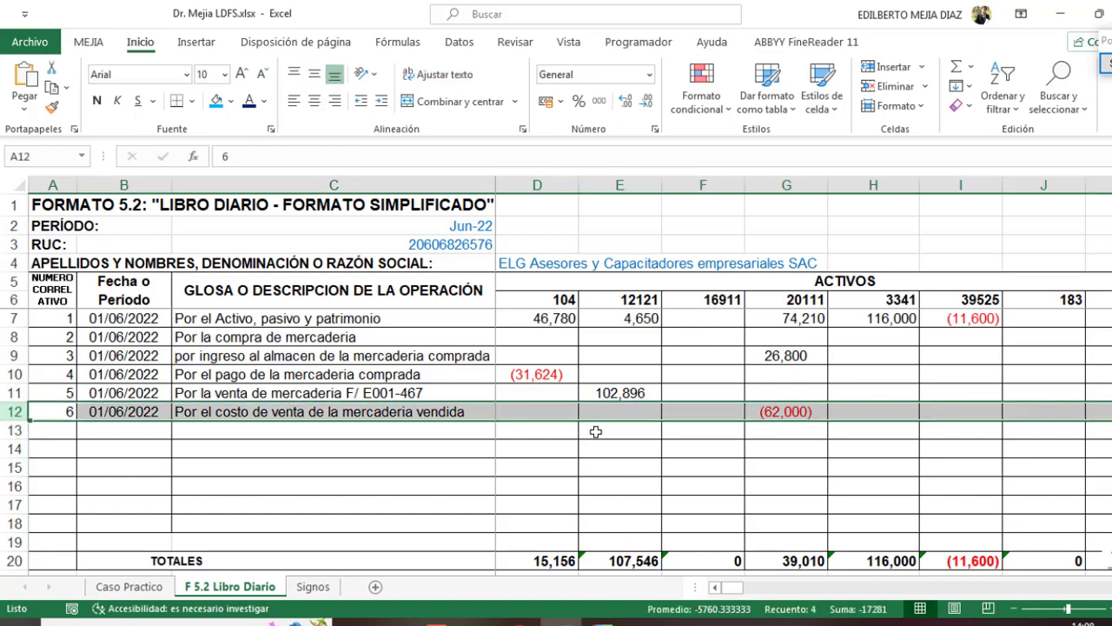
drag(733, 588, 817, 587)
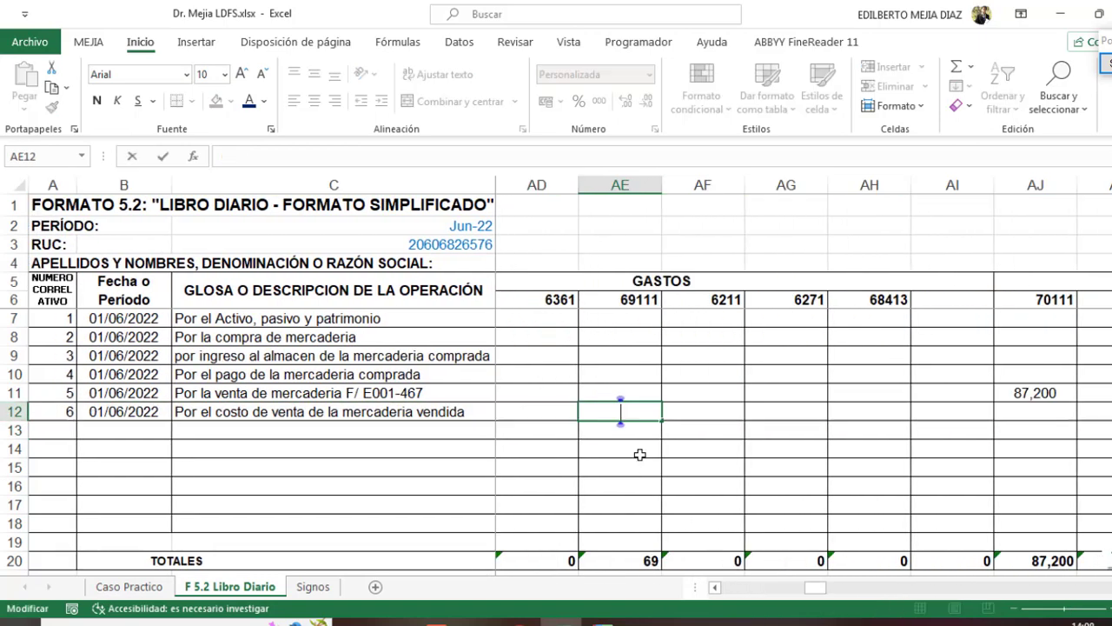
click(641, 447)
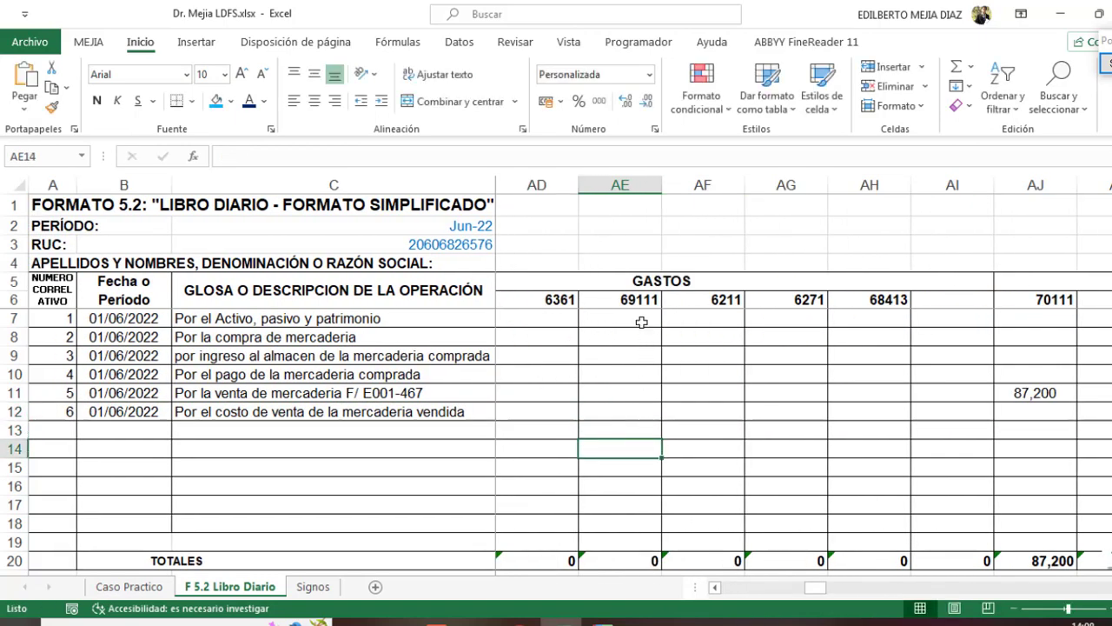
click(620, 410)
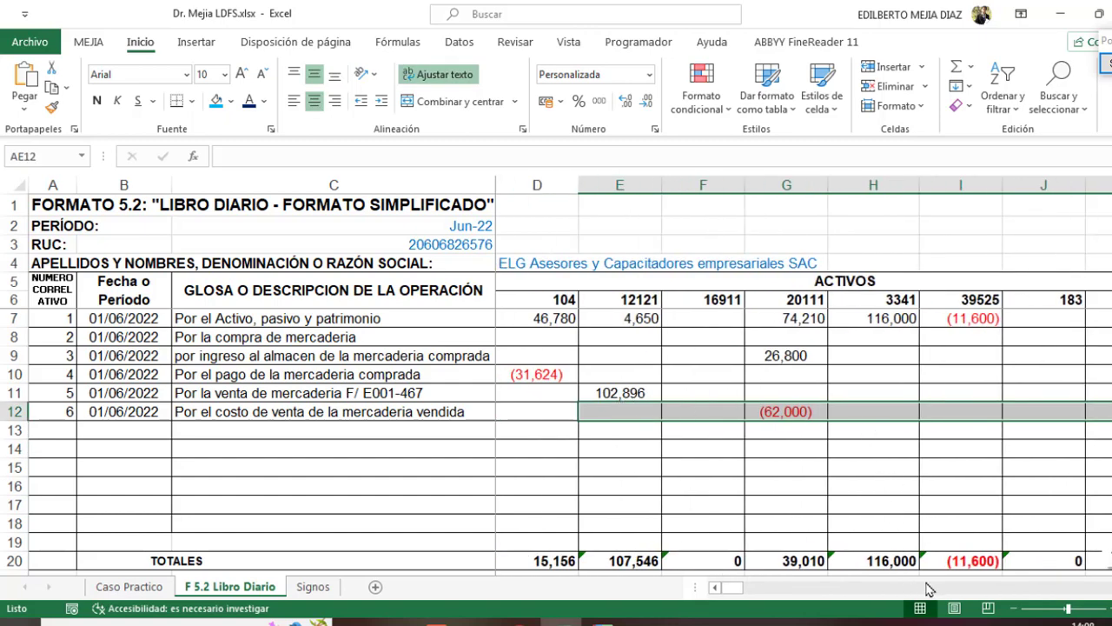
mouse_move(741, 591)
mouse_down()
mouse_move(828, 590)
mouse_move(810, 588)
mouse_up()
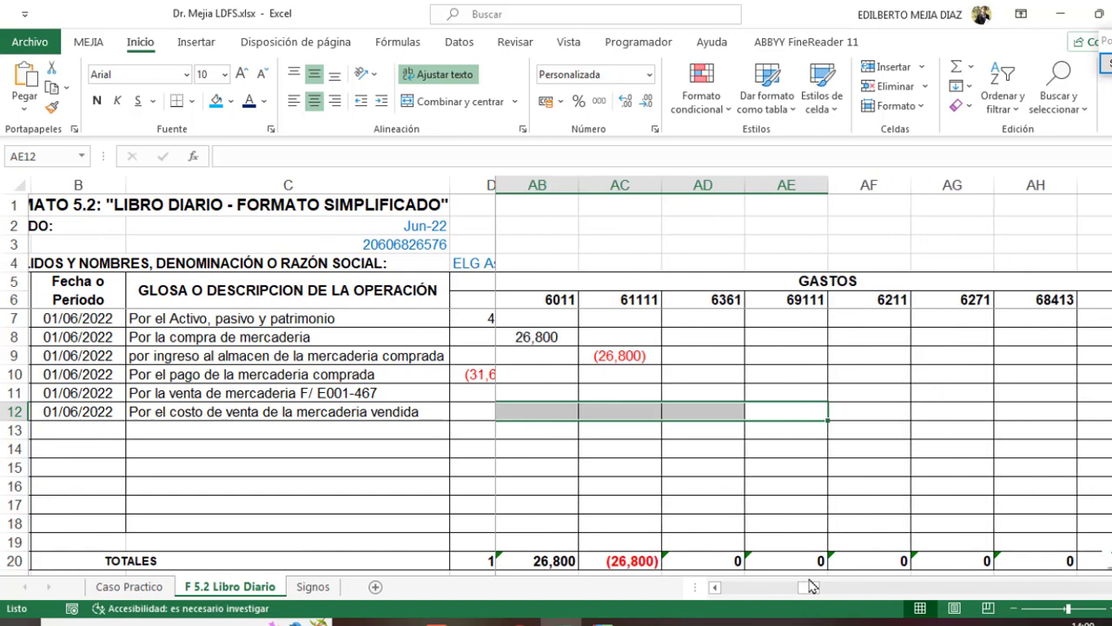
click(794, 414)
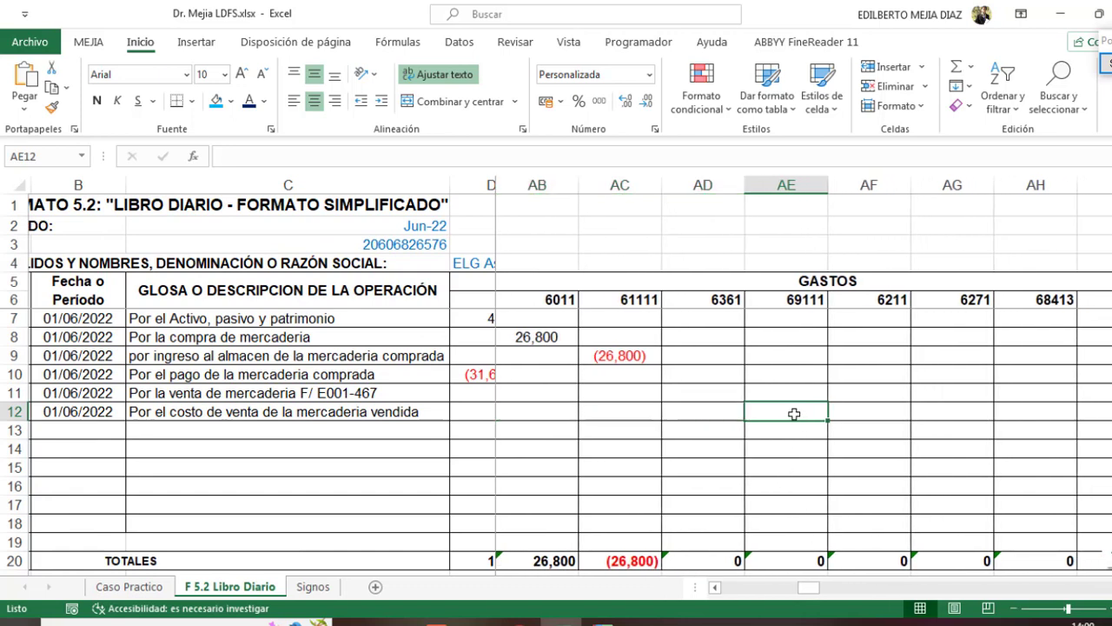
text(62000)
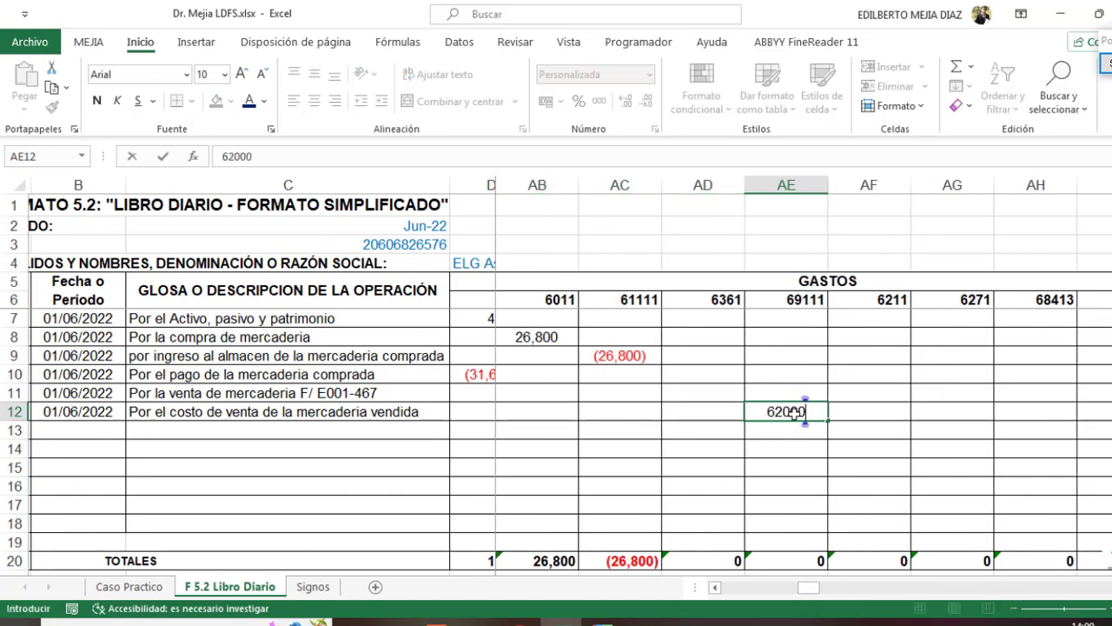
key(Return)
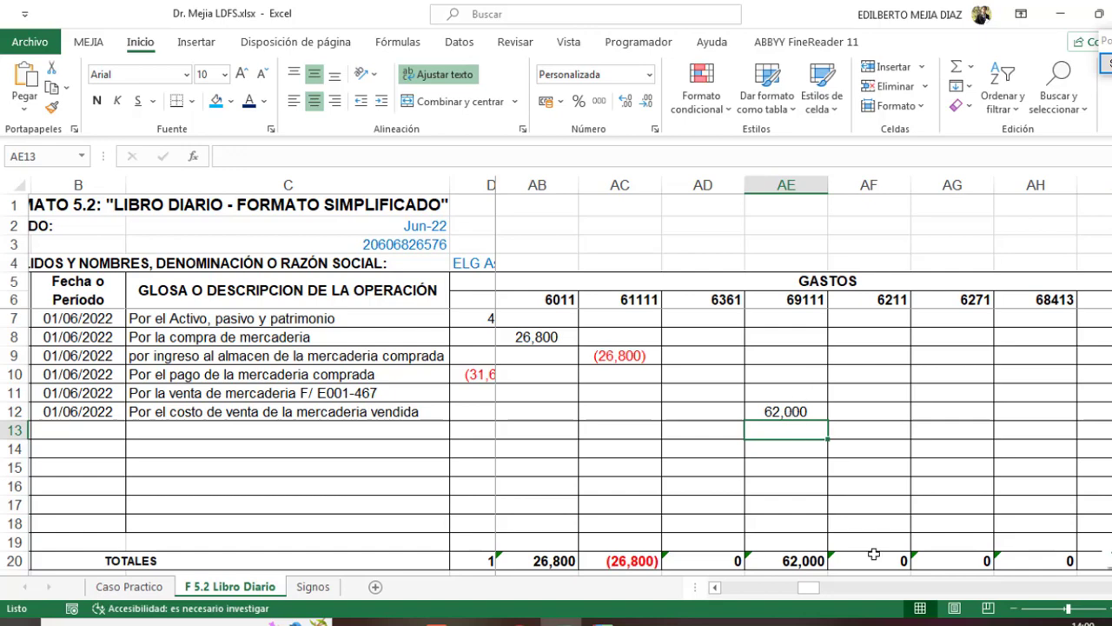
drag(808, 588, 741, 591)
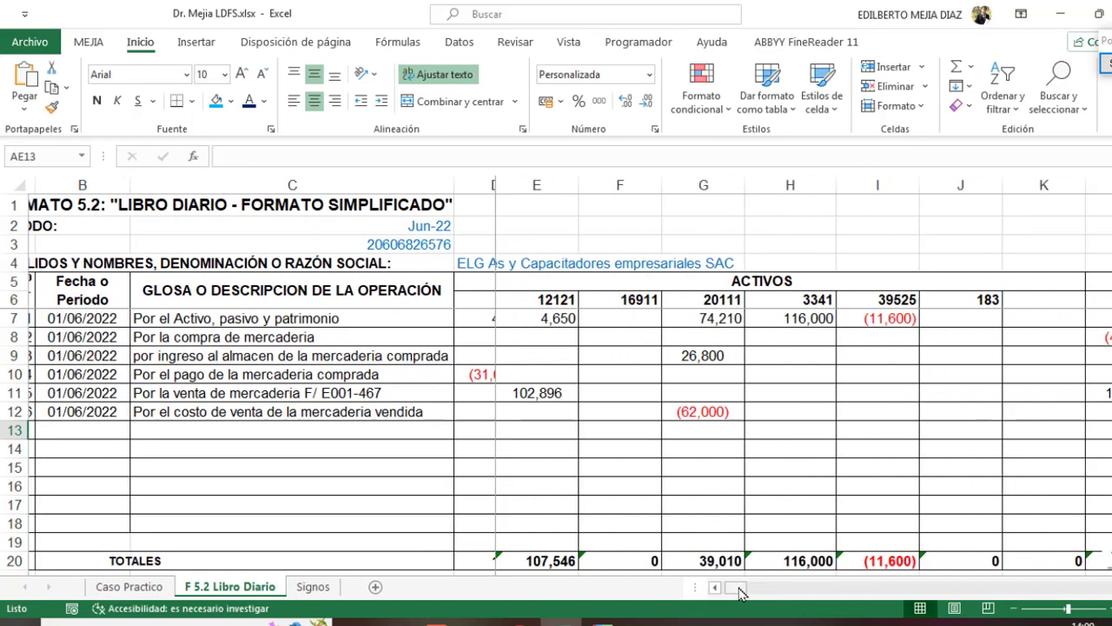
click(695, 321)
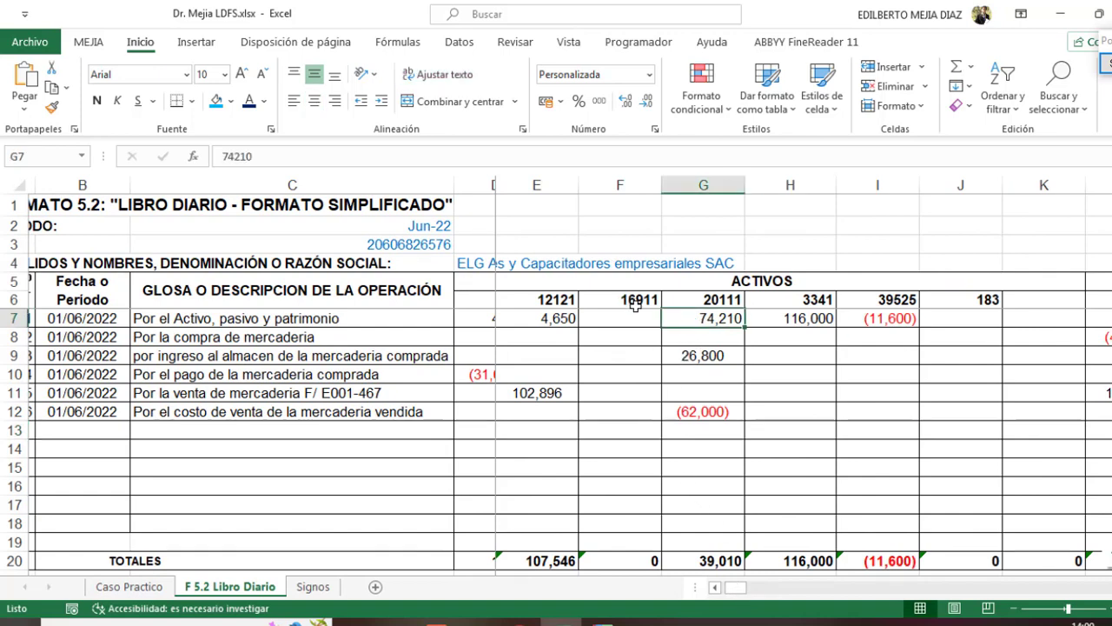
click(701, 361)
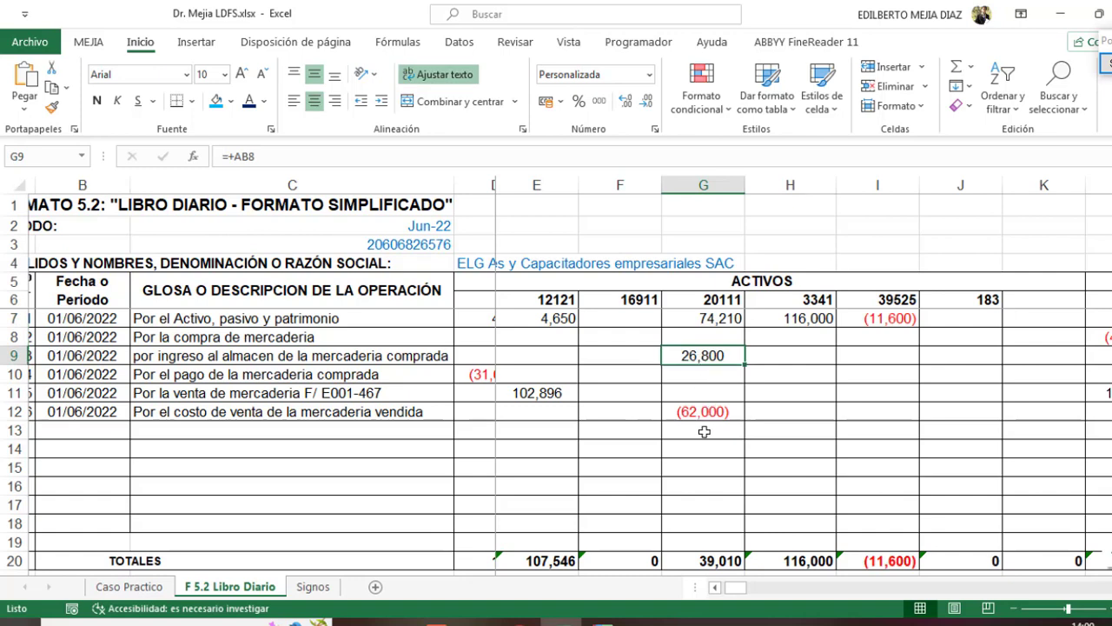
click(710, 410)
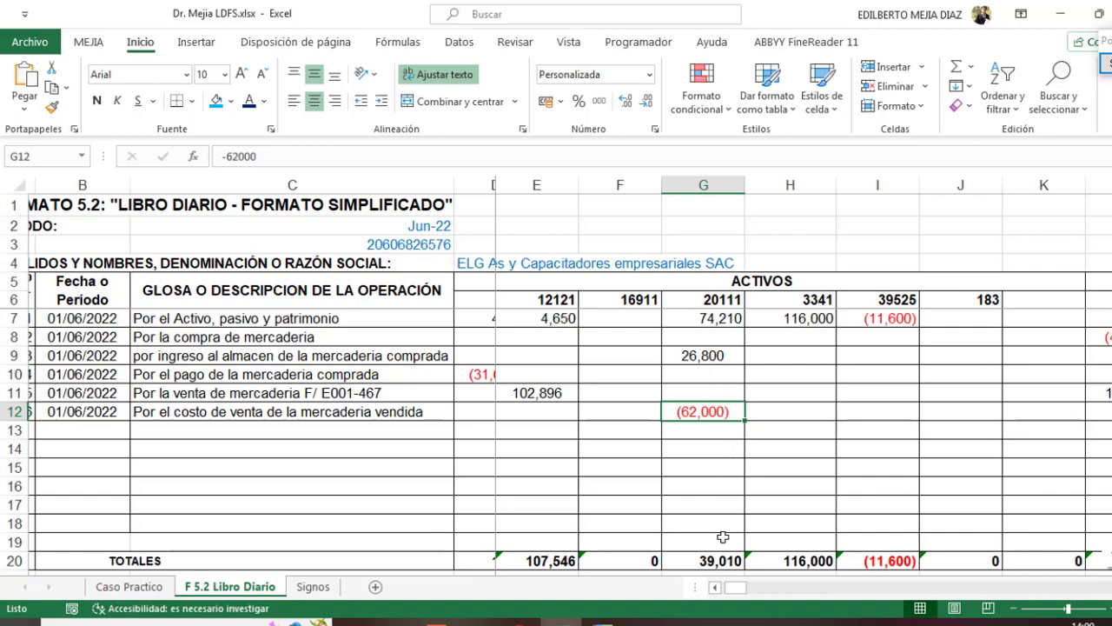
click(721, 556)
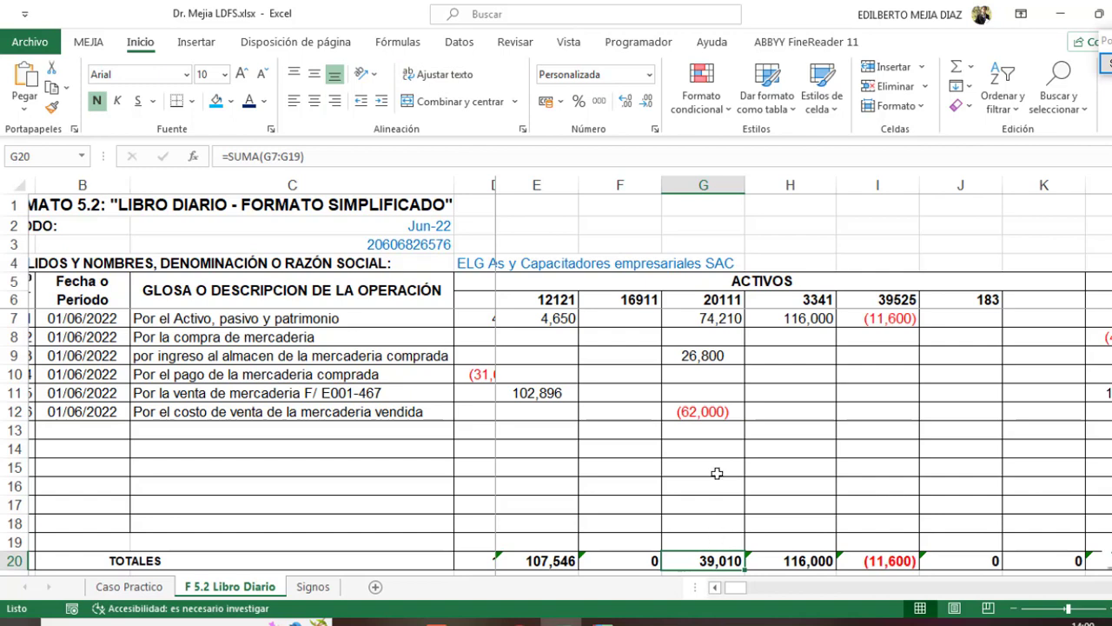
scroll(712, 468, down, 2)
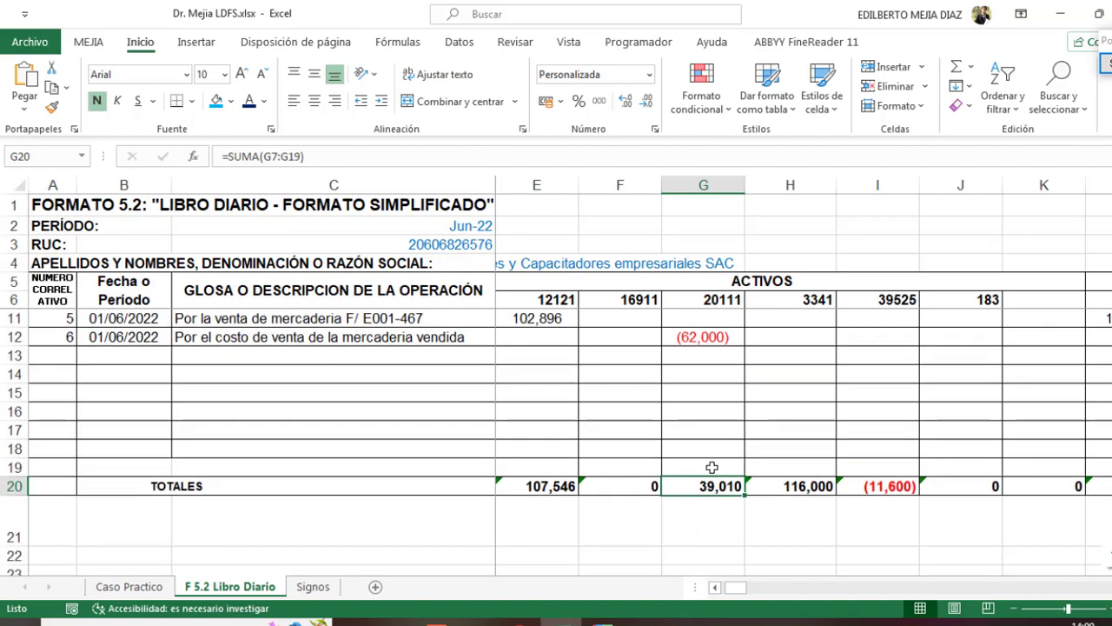